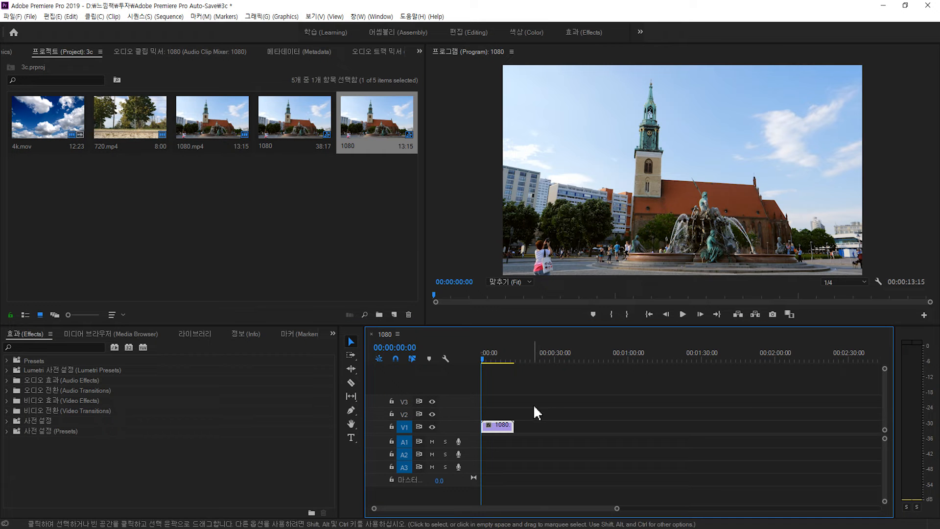
Check the 1080 sequence's timebase and frame size in its sequence settings without changing anything
click(177, 16)
click(179, 28)
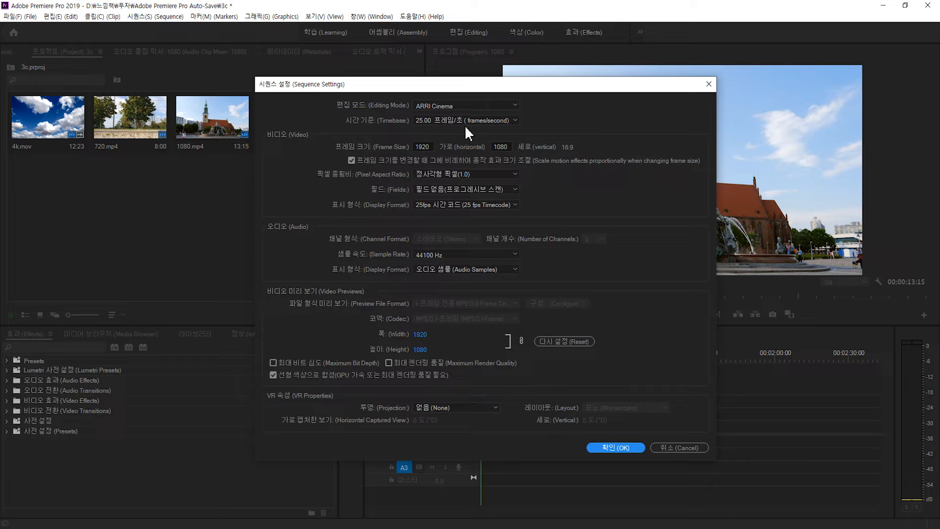
click(662, 447)
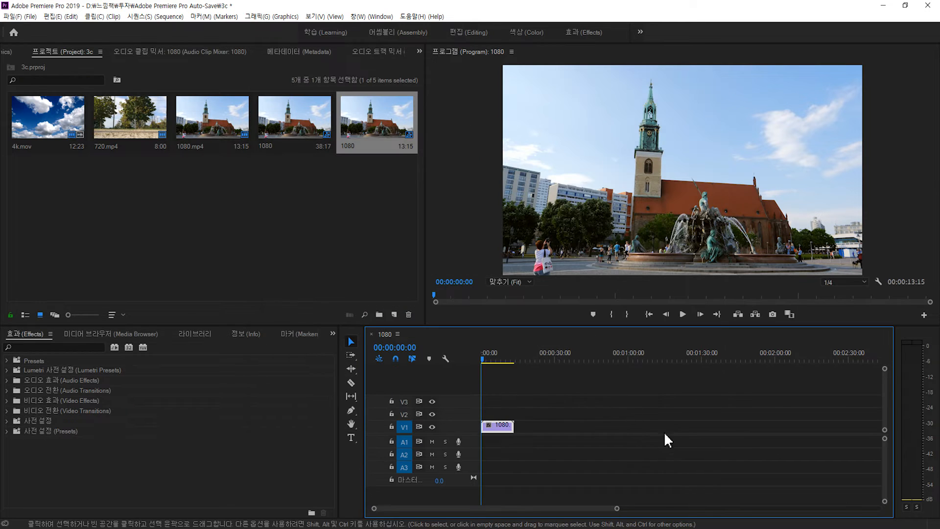
Check the 720.mp4 clip's properties, place it after the 1080 clip on V1, and compare the frames of both clips
click(137, 129)
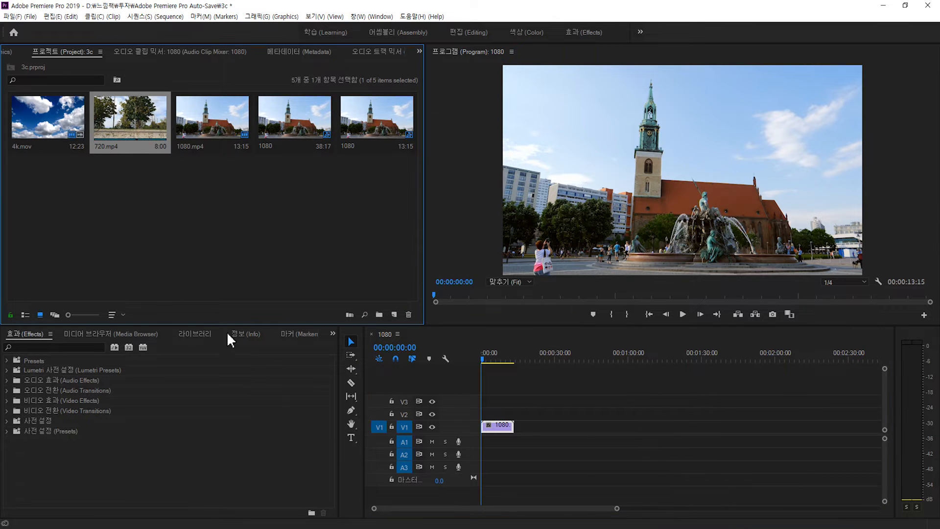
click(238, 333)
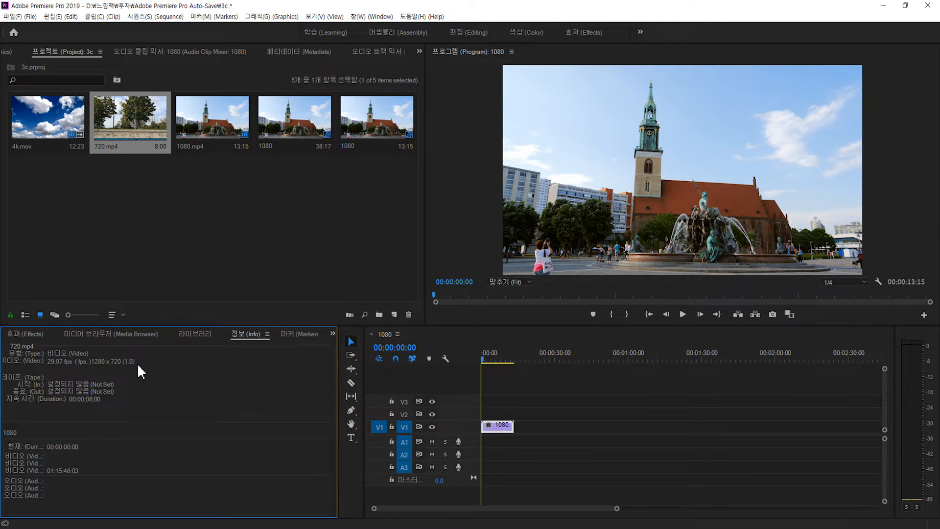
drag(134, 128, 523, 427)
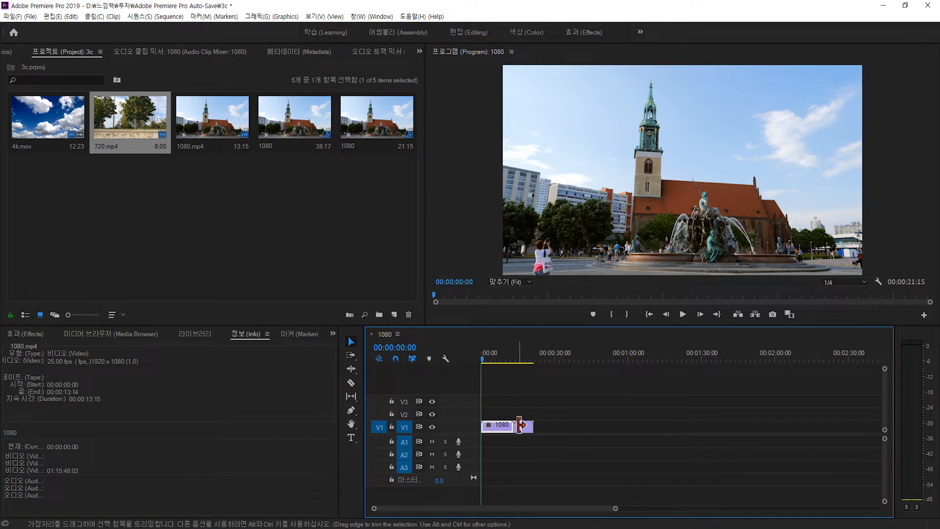
click(520, 358)
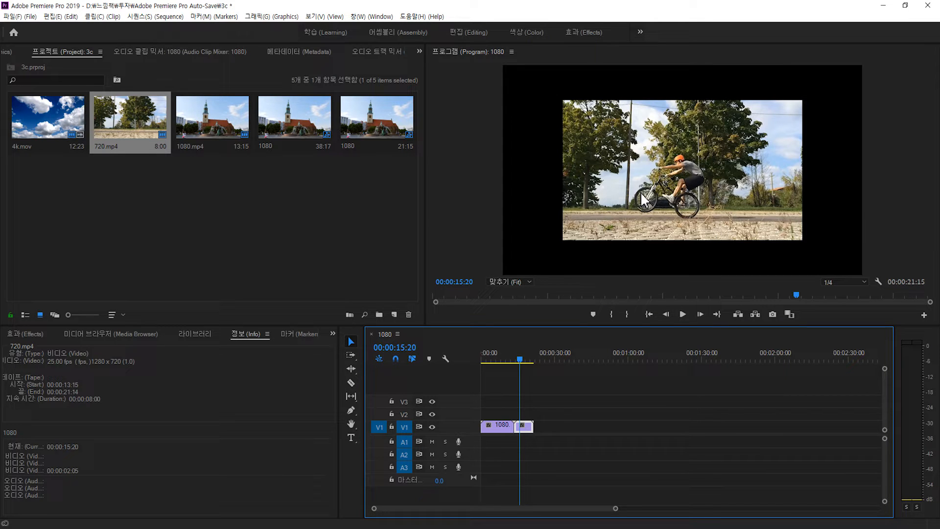
click(497, 359)
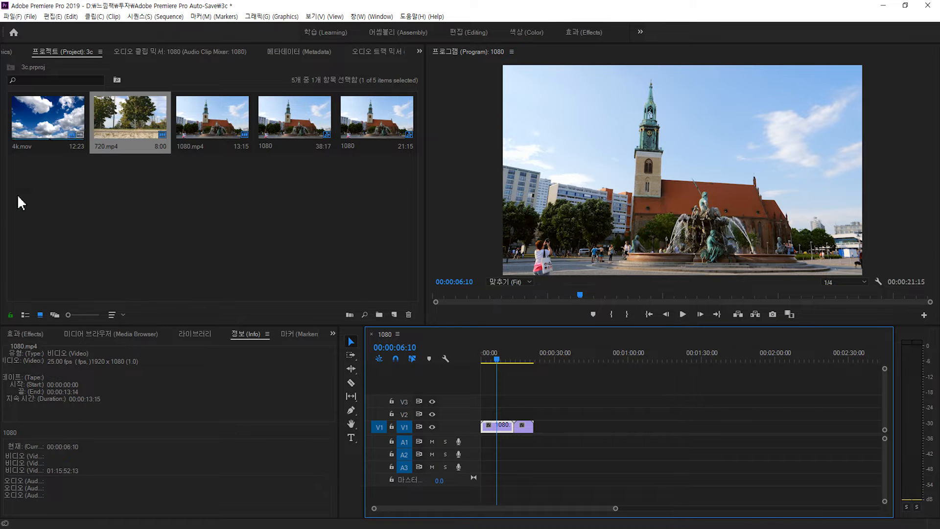
Append 4k.mov after the 720.mp4 clip on V1 and examine its frame at 50% and 10% preview magnification
click(30, 148)
drag(63, 138, 536, 270)
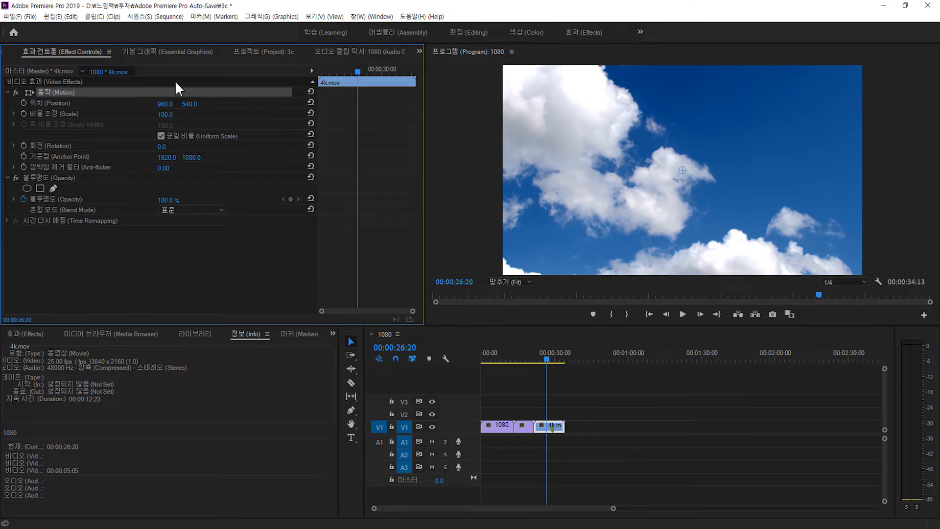
click(514, 278)
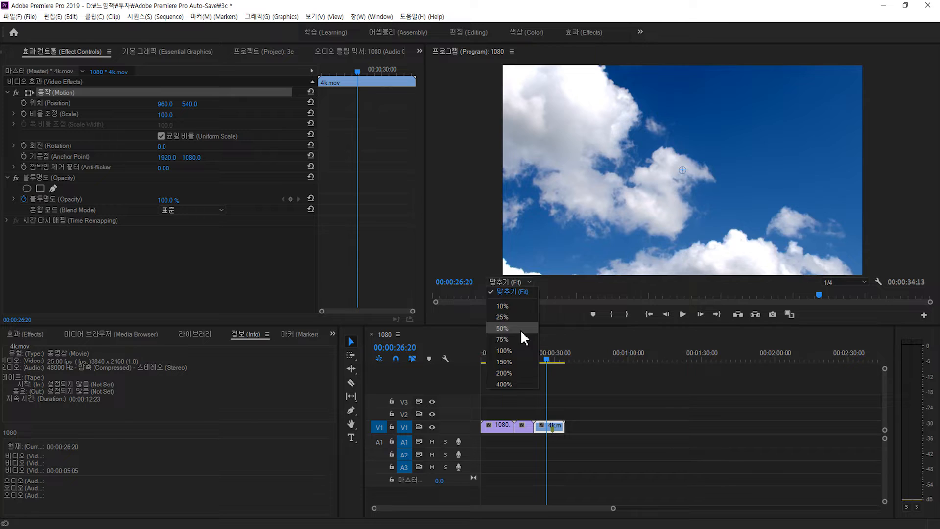
click(521, 329)
click(513, 281)
click(515, 306)
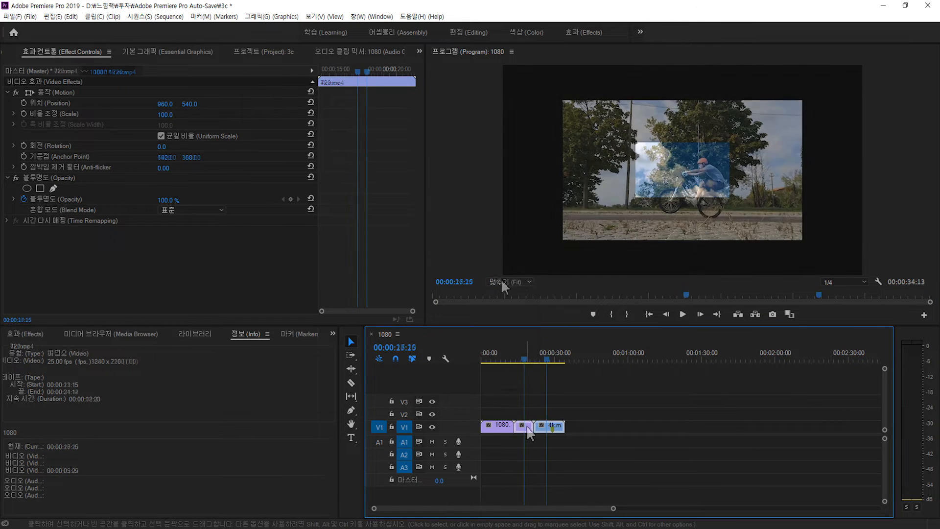
Set the scale of the 720.mp4 clip to 152 and of the 4k.mov clip to 59
drag(172, 118, 197, 117)
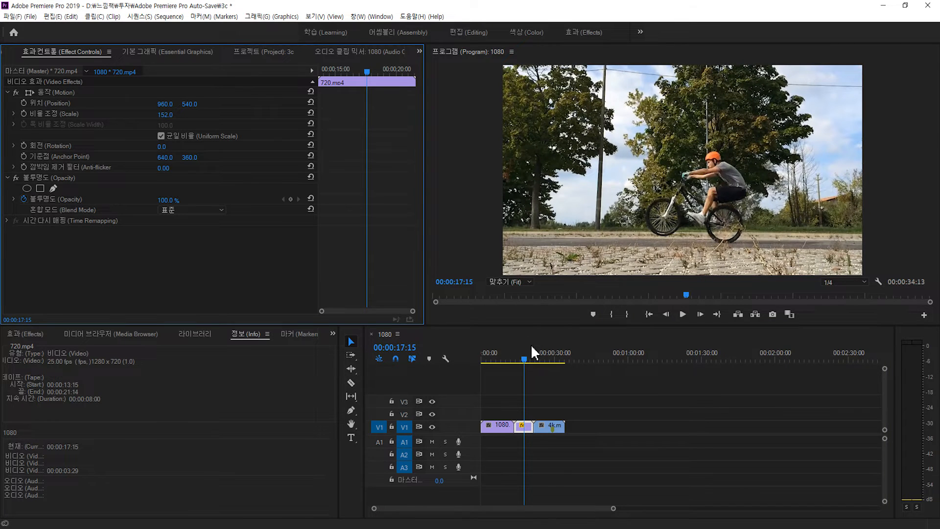
click(543, 354)
click(557, 426)
drag(168, 118, 147, 117)
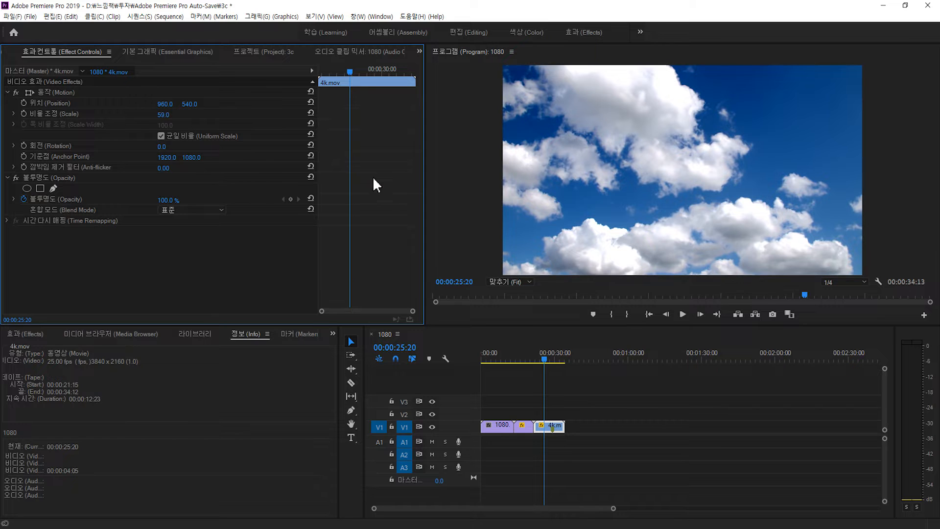
Select the 720.mp4 and 4k.mov clips together and apply Set to Frame Size to both
click(520, 357)
mouse_move(527, 360)
mouse_down()
mouse_move(549, 361)
mouse_move(534, 361)
mouse_up()
drag(579, 390, 523, 465)
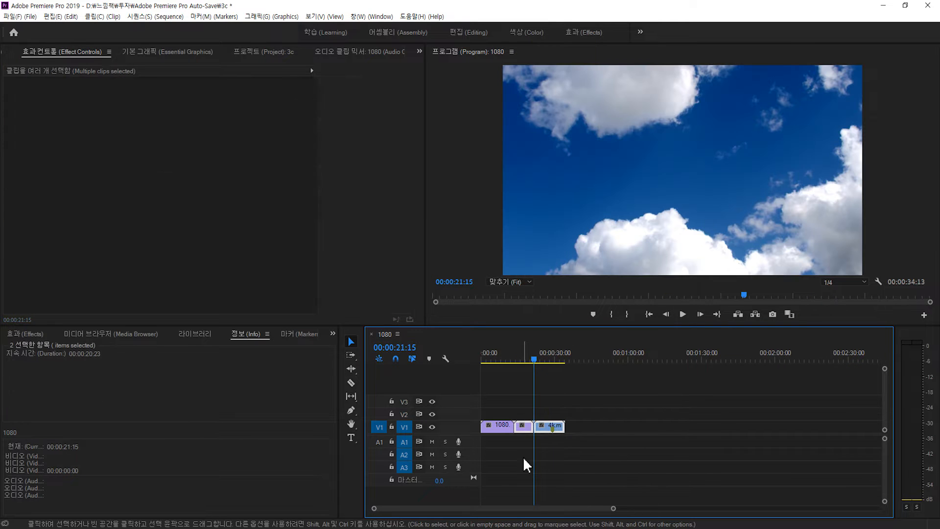
right_click(549, 426)
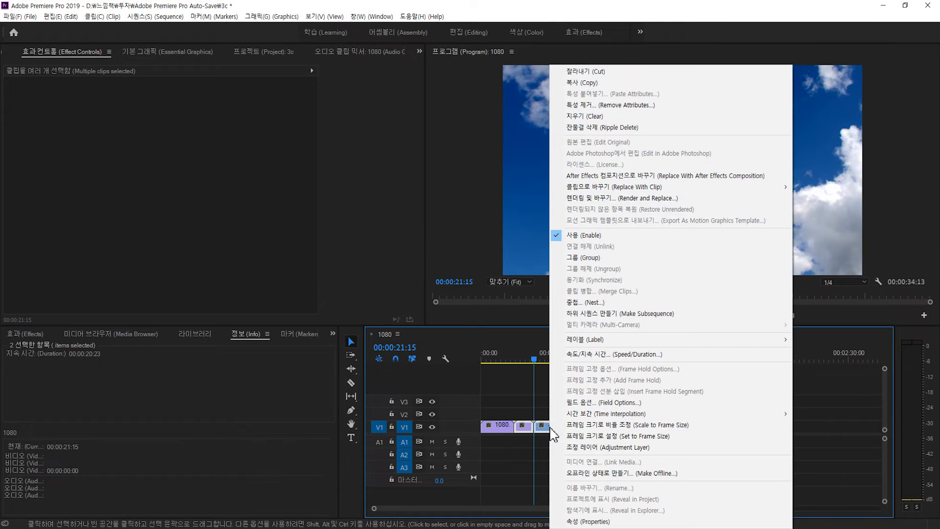
click(584, 435)
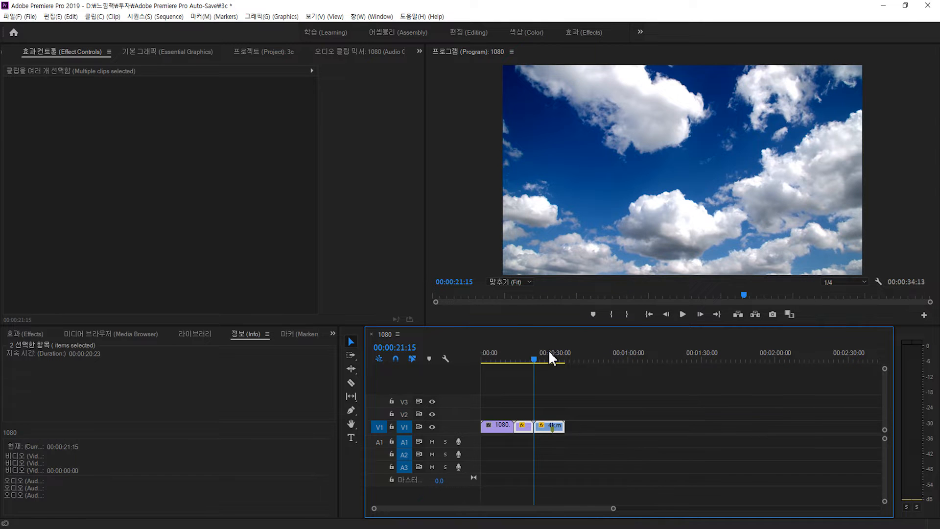
Examine the 720.mp4 clip's picture and its Motion scale value
click(530, 353)
click(528, 424)
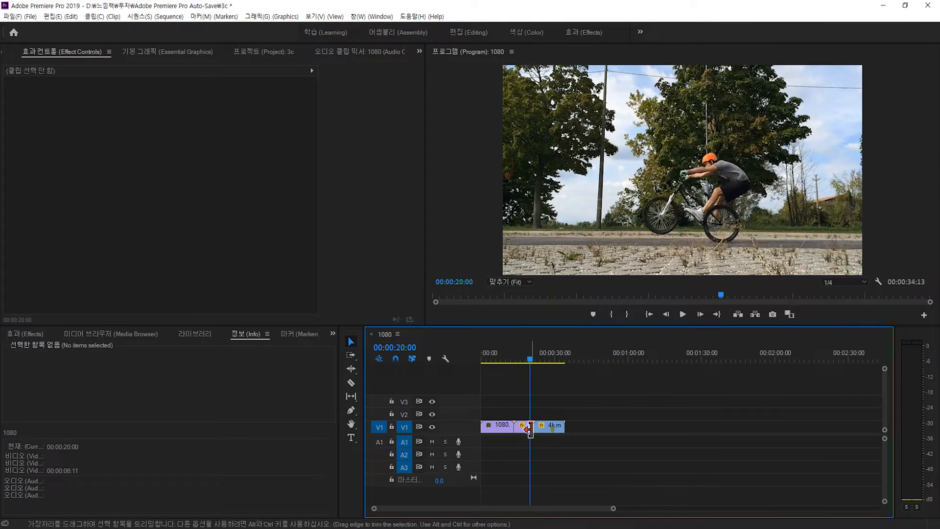
click(524, 426)
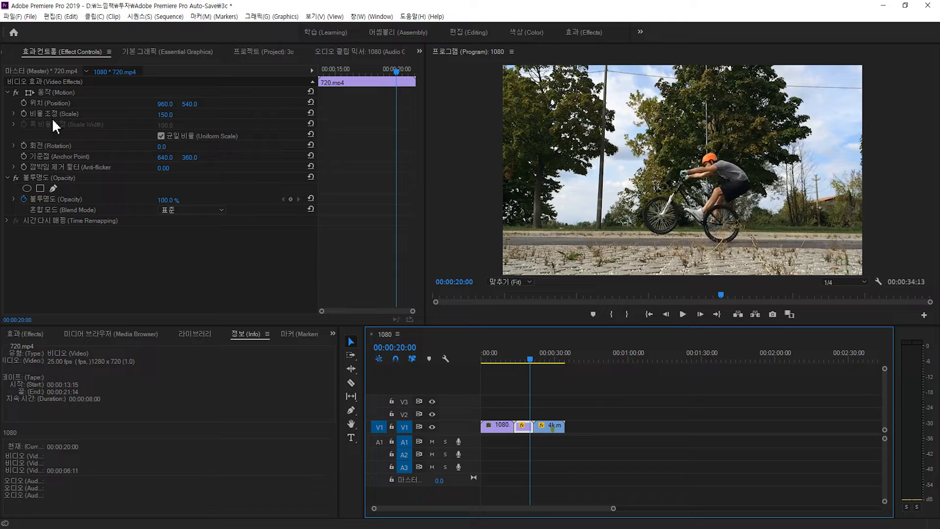
Return the playhead to the 1080.mp4 clip and open the sequence settings
drag(530, 357, 506, 356)
click(166, 16)
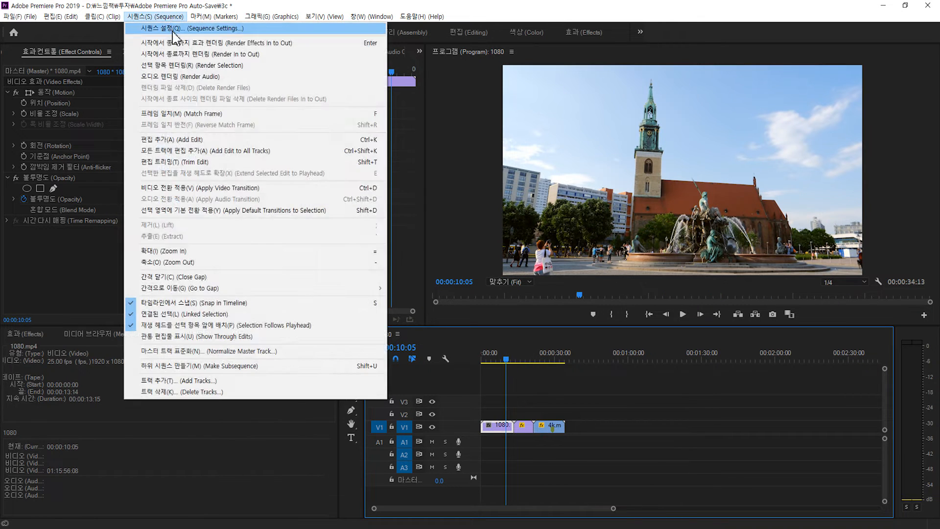
click(173, 25)
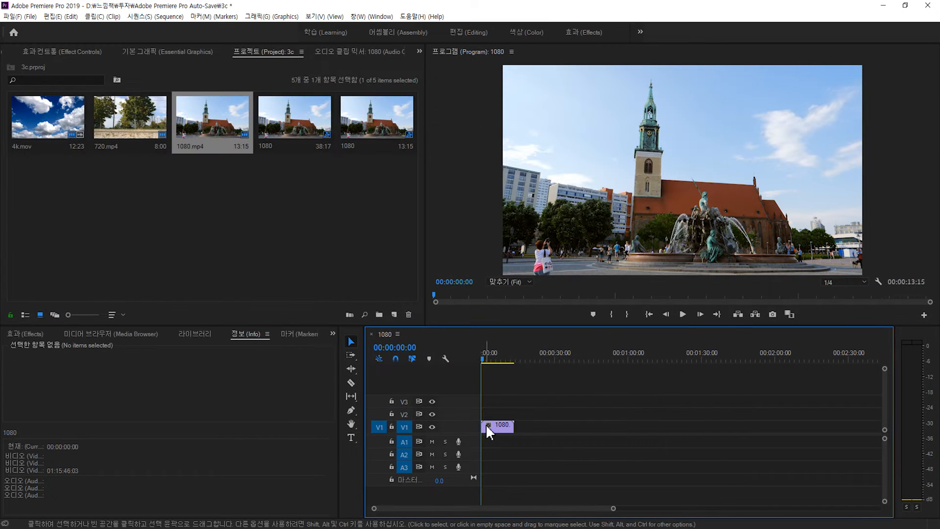
Play the opening seconds of the 1080.mp4 clip at full playback resolution
key(equal)
key(equal)
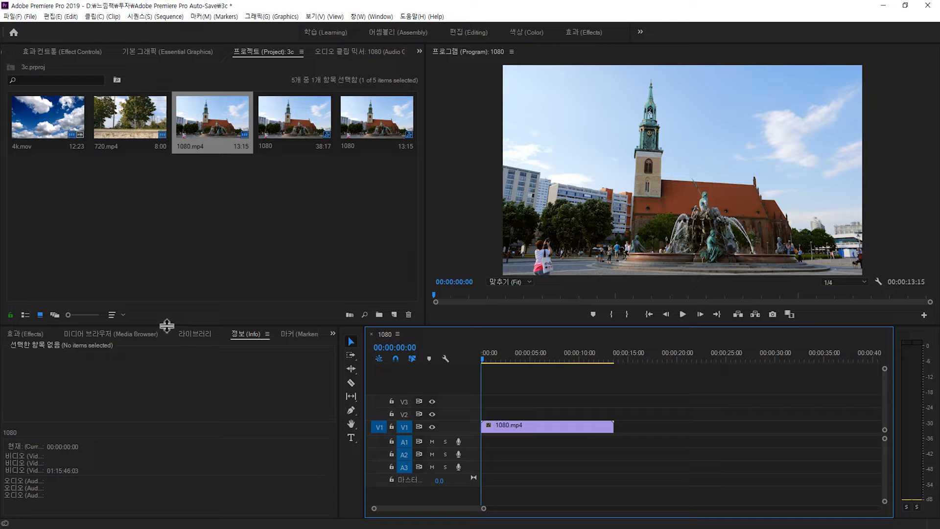
click(27, 333)
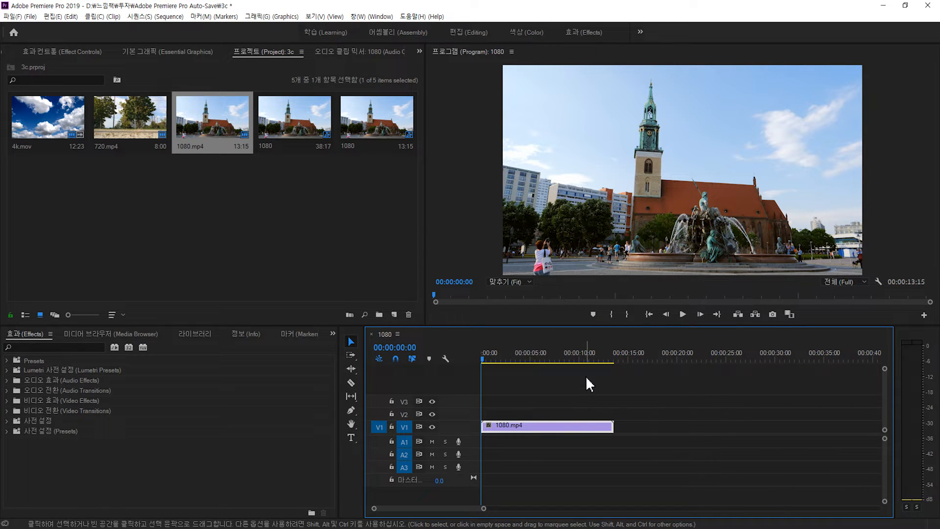
key(space)
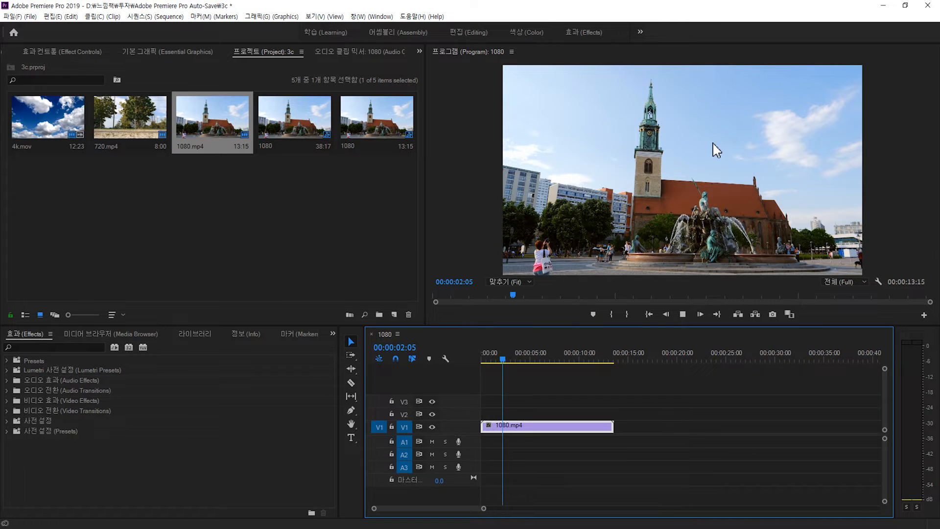
key(space)
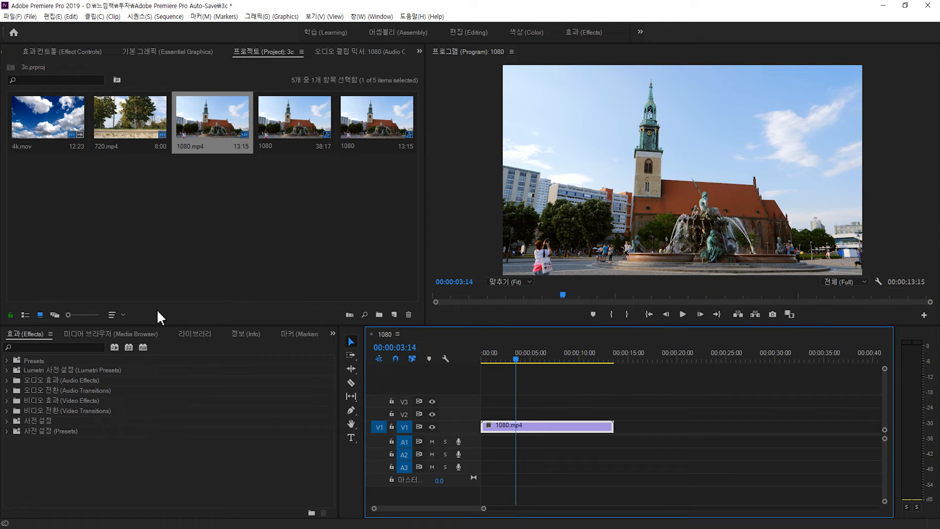
Find the Camera Blur effect with the search term "camera", try it on the 1080.mp4 clip, and undo it
click(48, 343)
text(camera)
drag(96, 422, 527, 427)
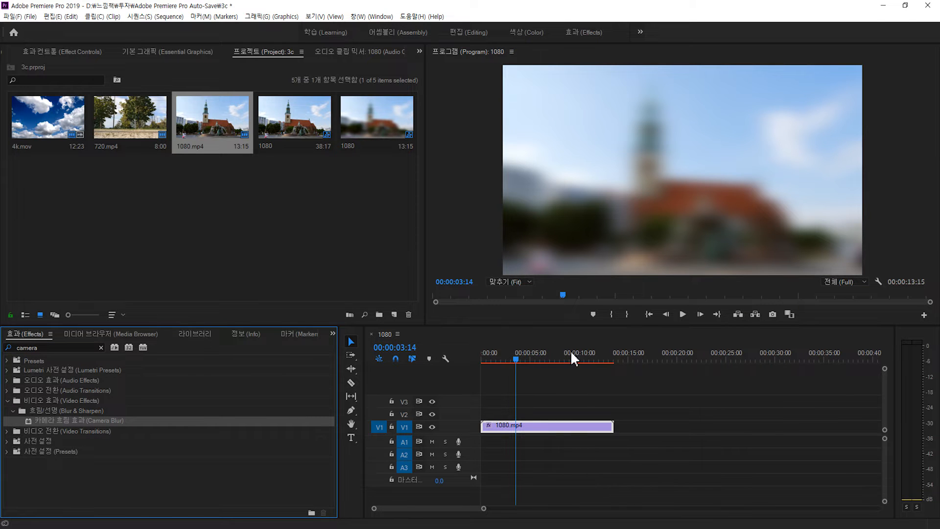
key(ctrl+z)
Set the 1080.mp4 clip's speed to 105.4% with Optical Flow time interpolation
click(568, 430)
key(ctrl+r)
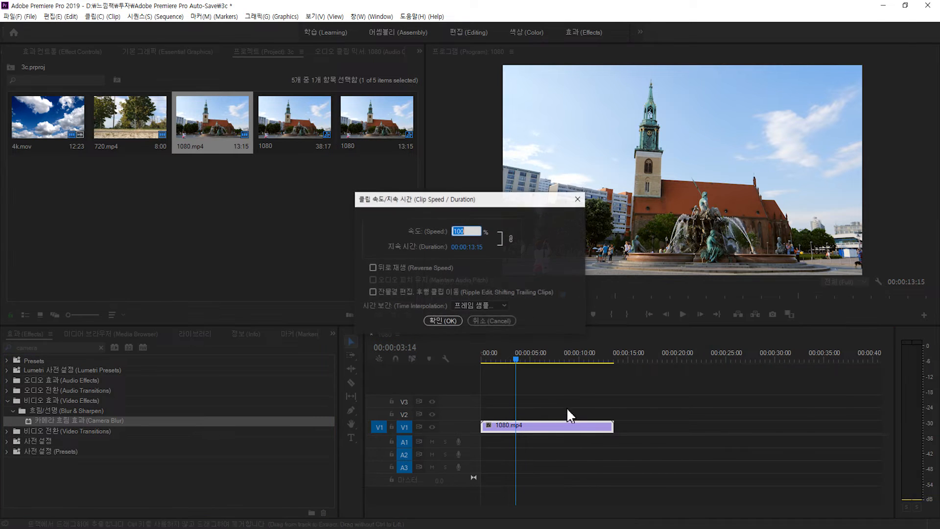
click(487, 306)
click(497, 338)
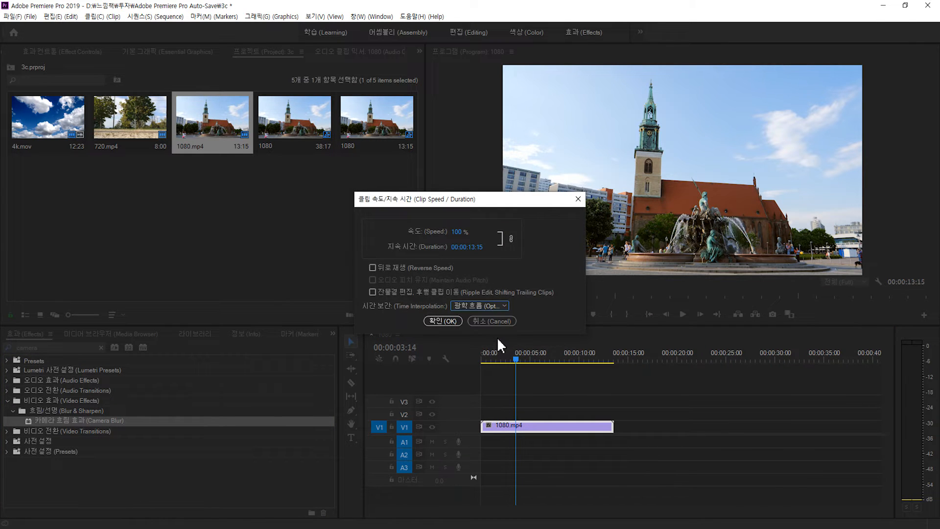
drag(467, 238, 471, 238)
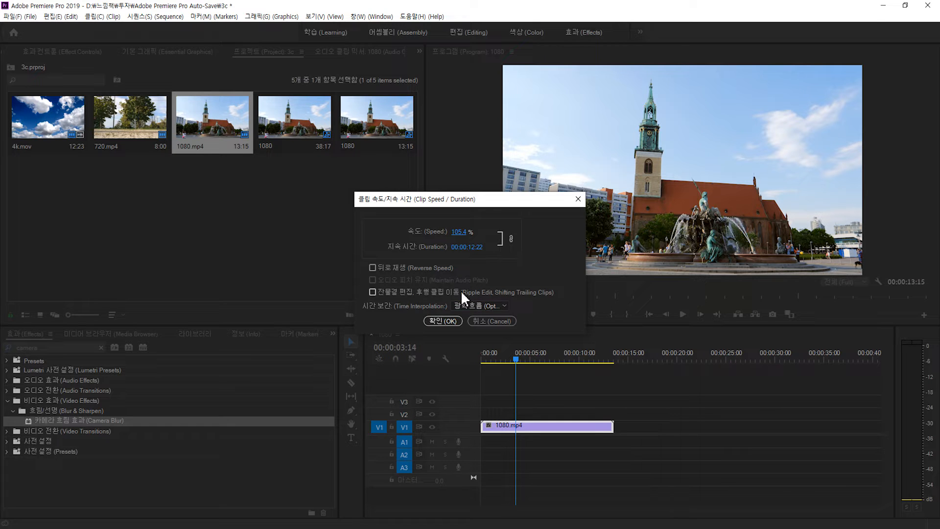
click(444, 321)
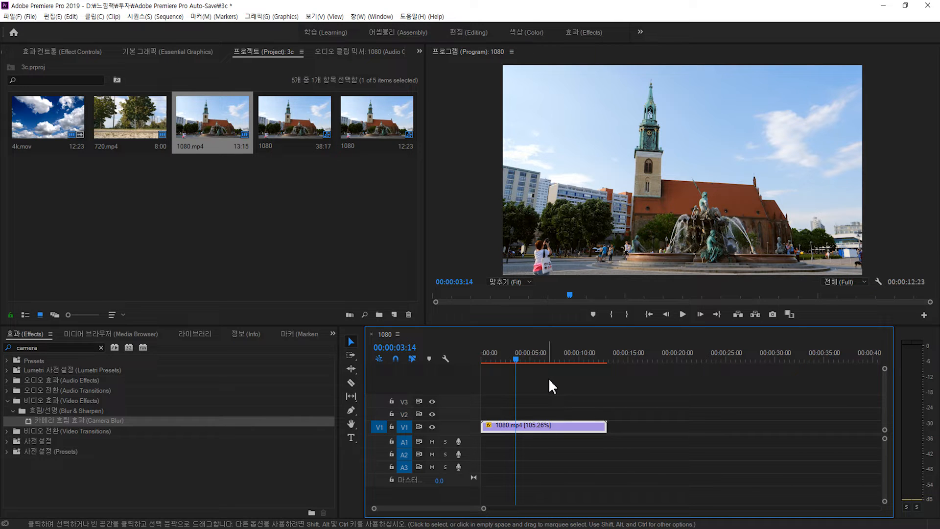
Play the sped-up 1080.mp4 clip and replay it from 00:00:02:00
key(space)
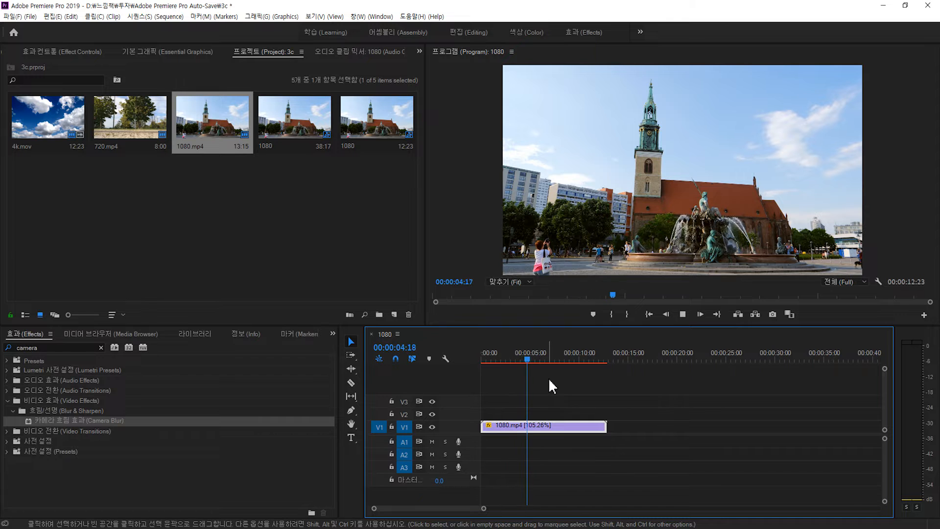
drag(525, 360, 501, 360)
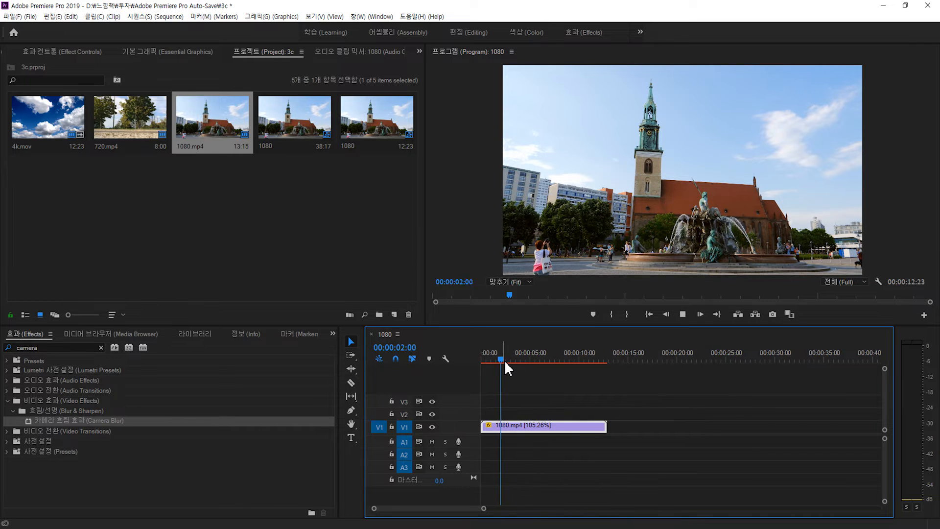
key(space)
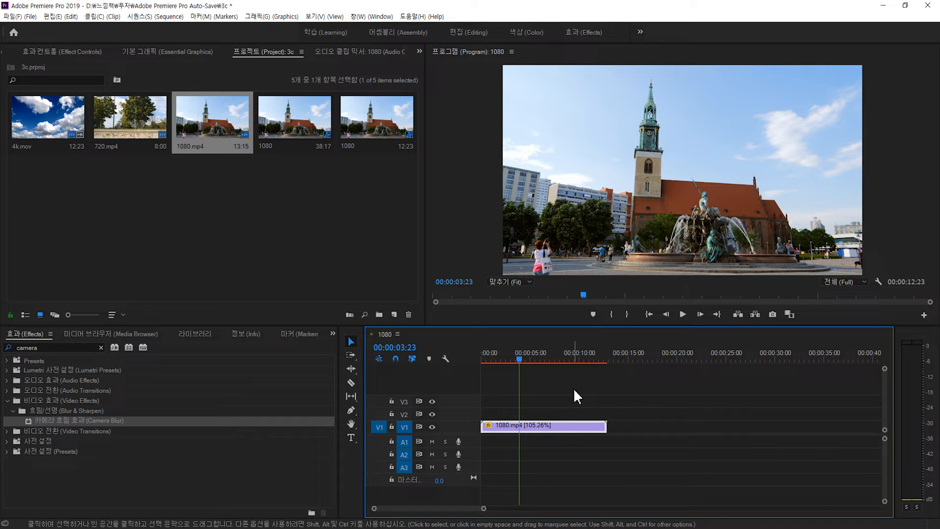
Start rendering the effects of the whole sequence and cancel the render
key(Return)
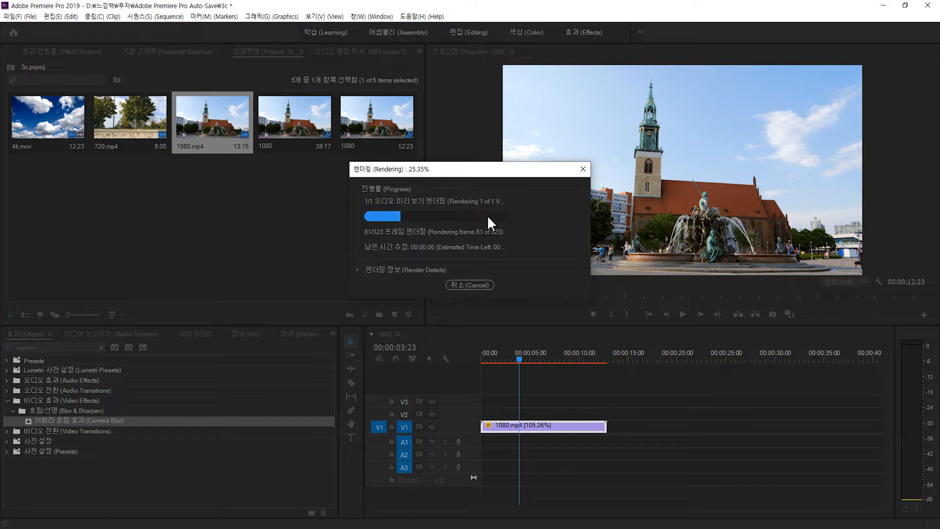
click(472, 285)
Mark a 00:00:02:12 range starting at 00:00:04:09, render the effects within it, and play it back
mouse_move(522, 359)
mouse_down()
mouse_move(535, 359)
mouse_move(526, 359)
mouse_up()
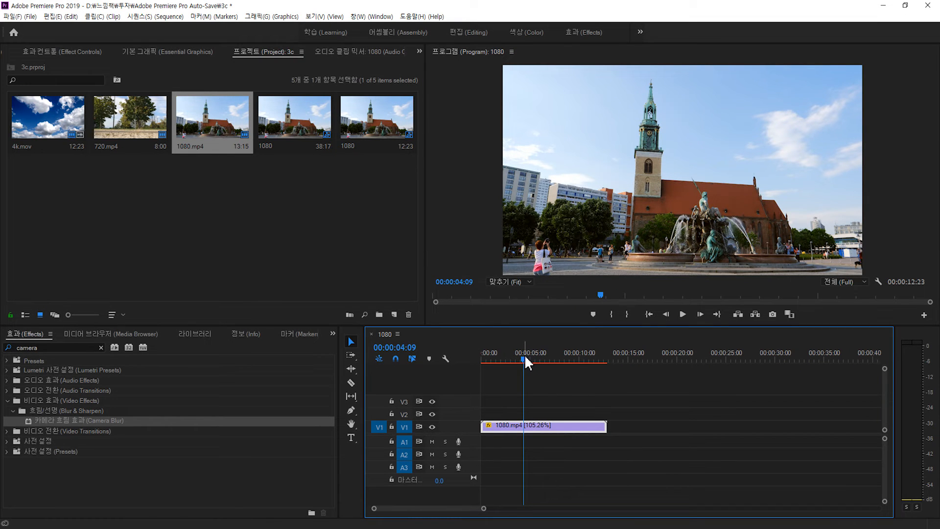
key(i)
drag(523, 353, 548, 361)
key(o)
key(Return)
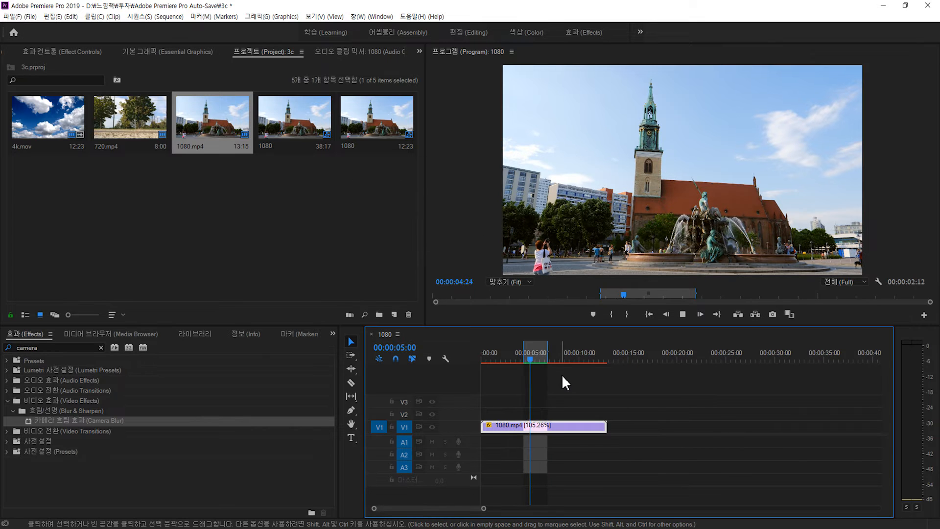
key(space)
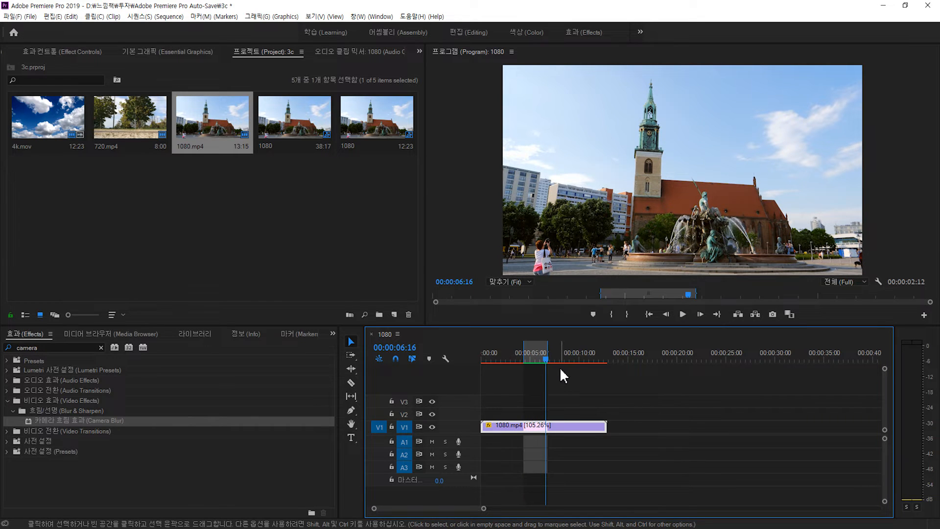
Clear the sequence's In and Out marks and review the project's scratch disk locations
drag(546, 357, 568, 356)
key(ctrl+shift+x)
key(alt+f)
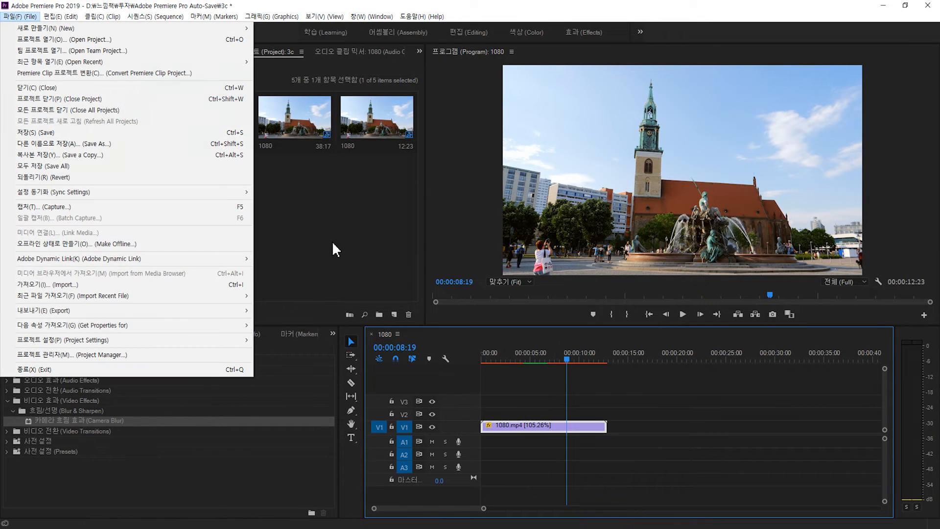
mouse_move(247, 339)
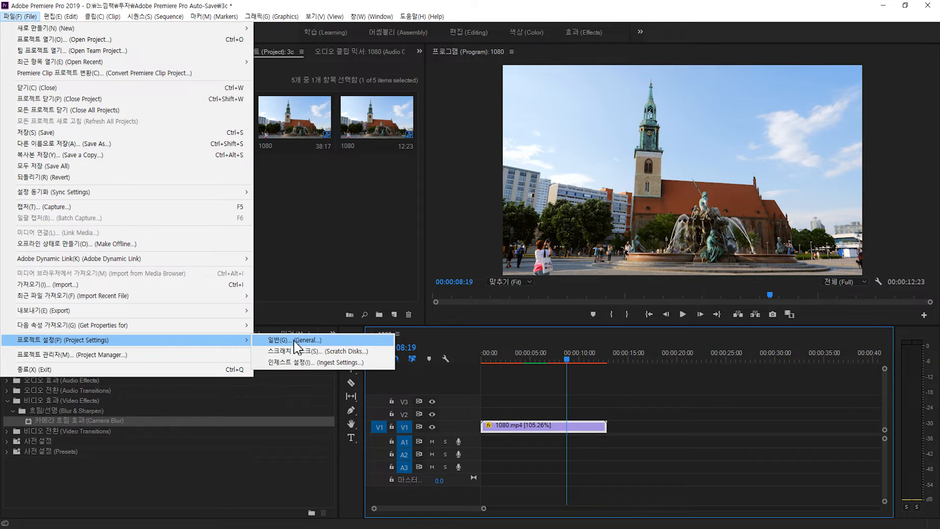
click(299, 348)
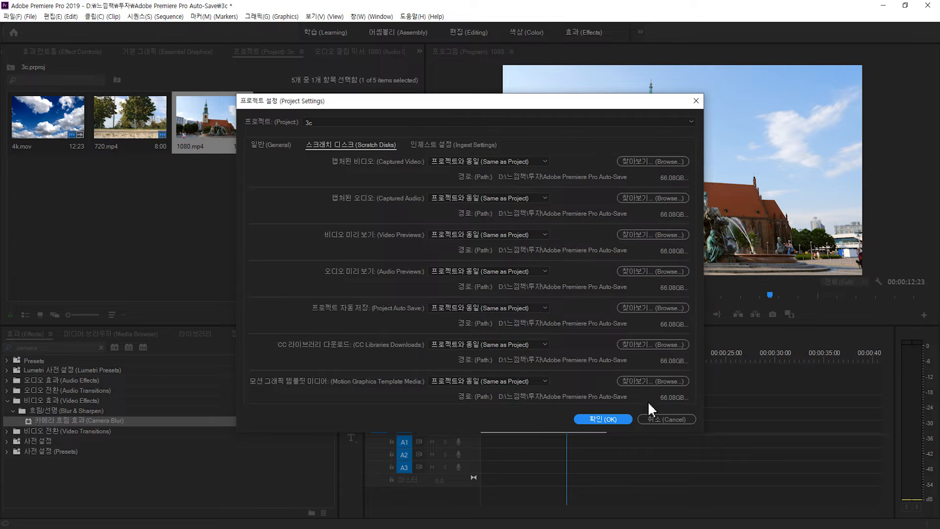
click(670, 421)
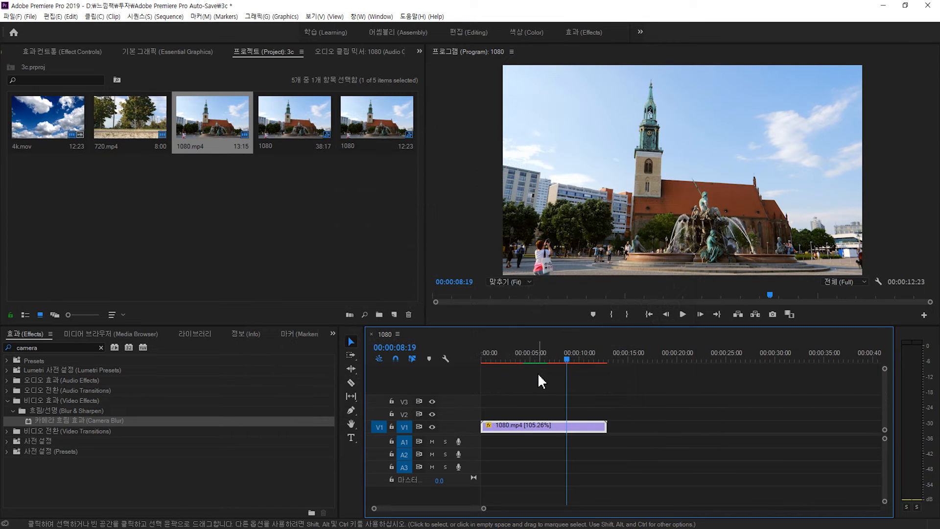
Undo the 1080.mp4 clip's speed change and redo it
drag(546, 350, 527, 346)
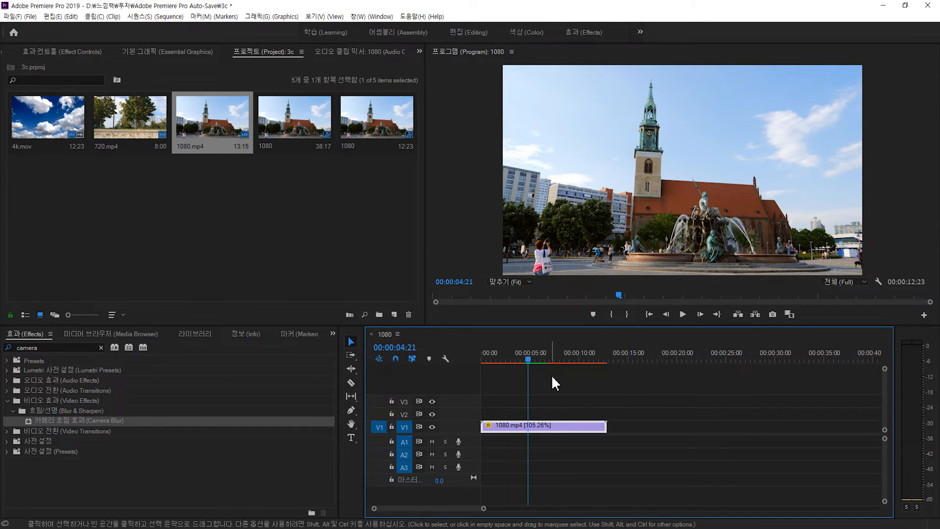
key(ctrl+z)
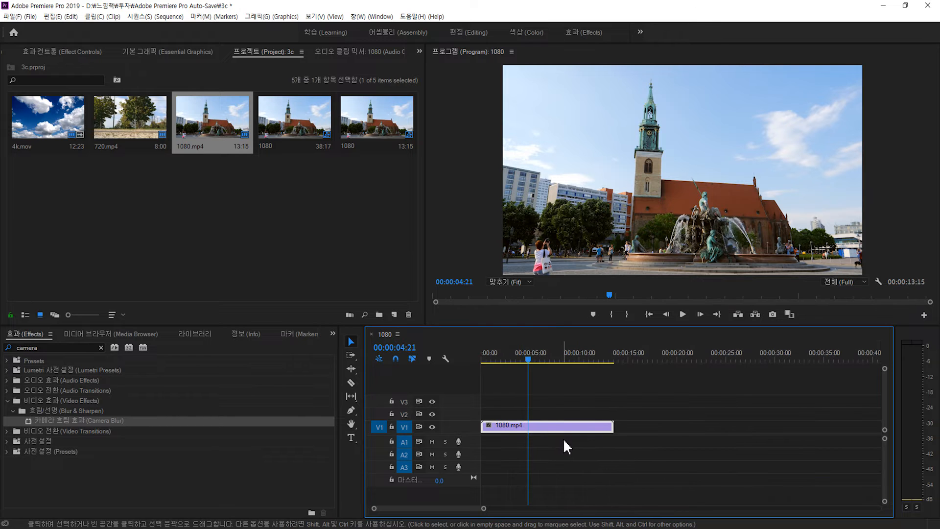
key(ctrl+shift+z)
Rate-stretch the end of the 1080.mp4 clip out to 00:00:13:20, giving a speed of 98.55%
drag(539, 361, 547, 360)
key(r)
drag(606, 425, 615, 426)
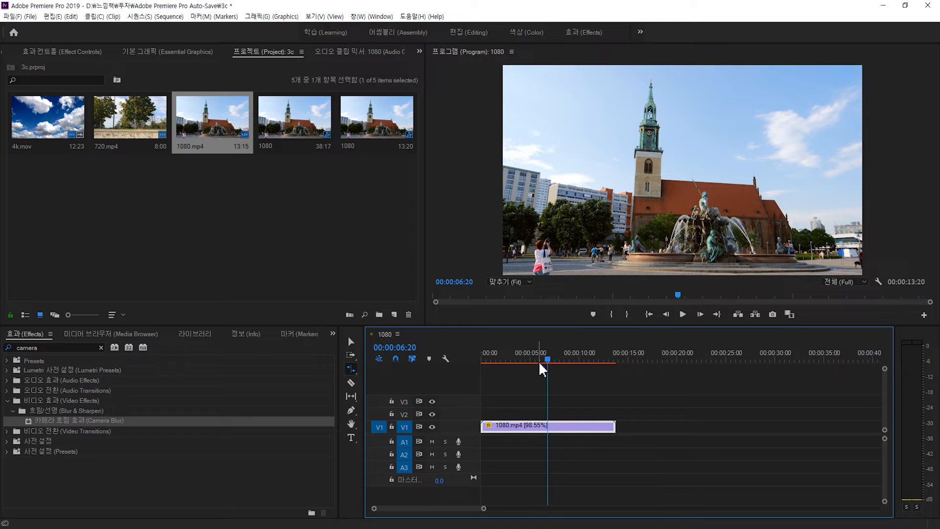
Mark a 00:00:02:02 range ending at 00:00:06:15 and render the effects within it
drag(543, 361, 560, 360)
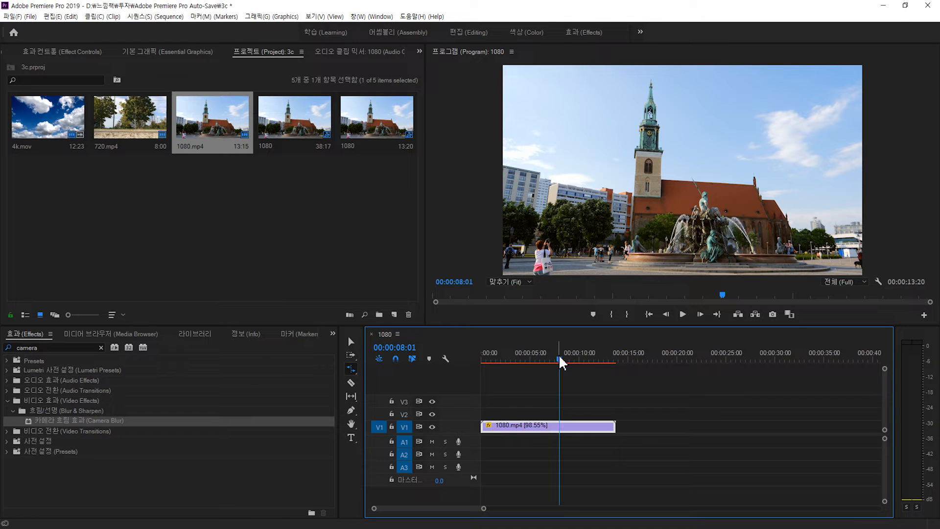
mouse_move(559, 357)
mouse_down()
mouse_move(492, 375)
mouse_move(559, 369)
mouse_move(526, 374)
mouse_move(530, 358)
mouse_move(546, 359)
mouse_up()
key(i)
key(o)
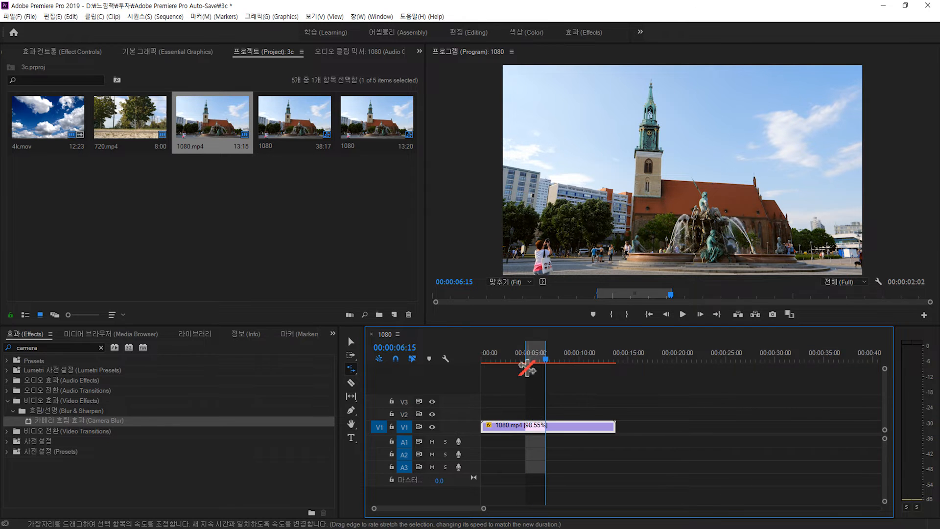
key(Return)
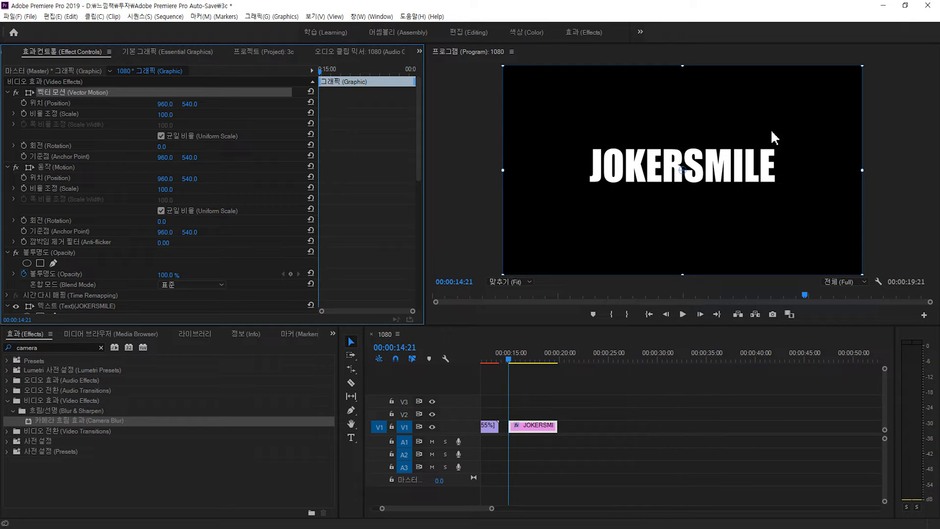
Keyframe the JOKERSMILE title's Vector Motion Scale from 100 at 00:00:14:21 to 200 at 00:00:15:15
click(24, 114)
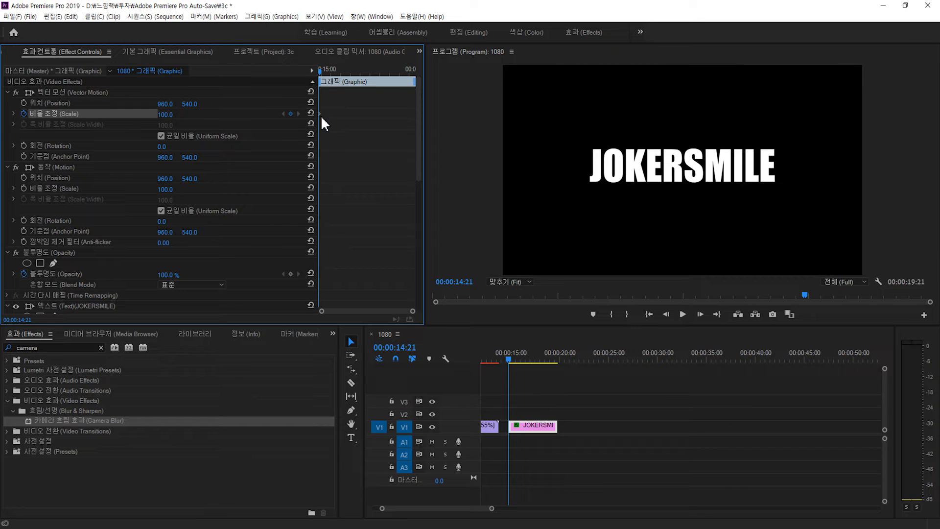
drag(324, 76, 333, 69)
click(169, 114)
text(200)
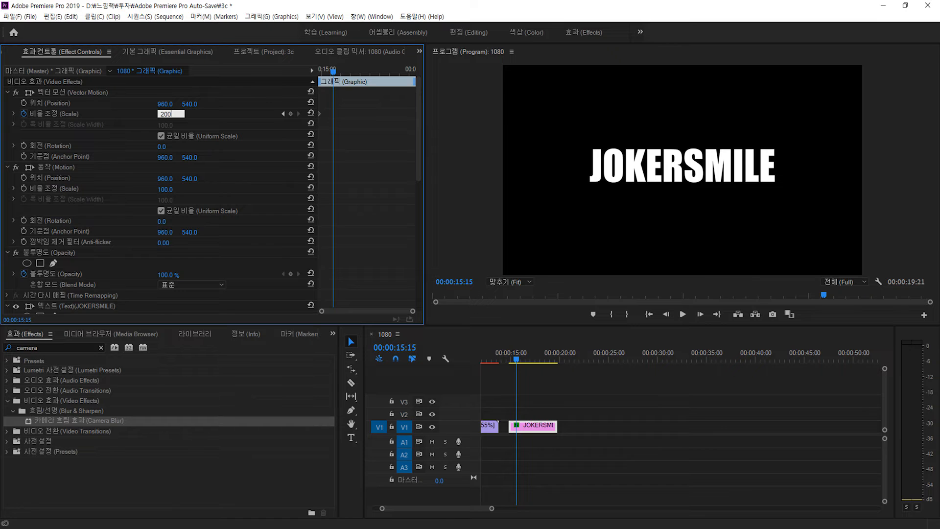
key(Return)
Play the title's two-keyframe Scale animation from the start and replay it
drag(321, 69, 306, 75)
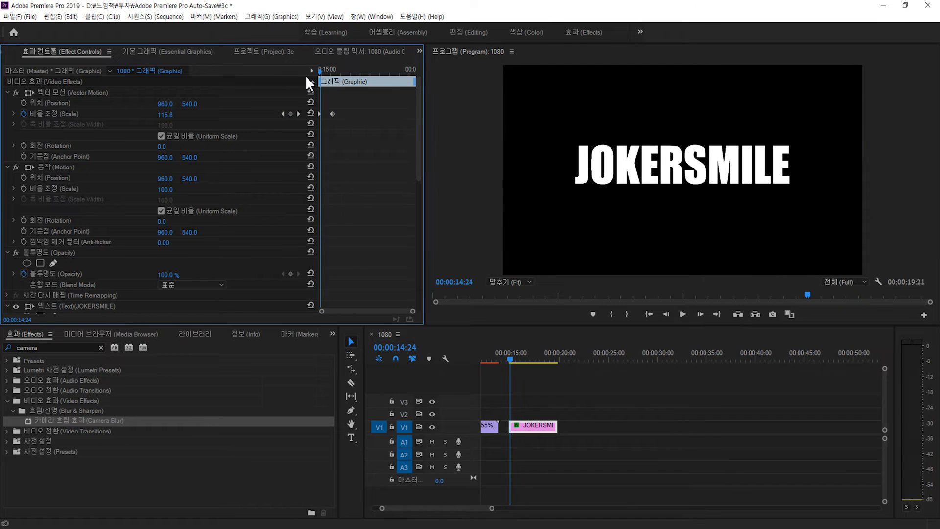
key(space)
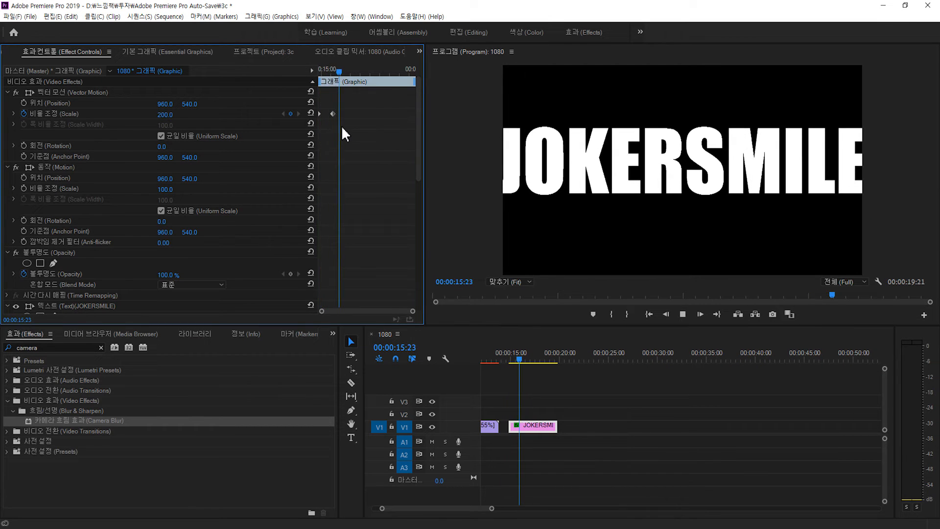
drag(335, 69, 303, 74)
key(space)
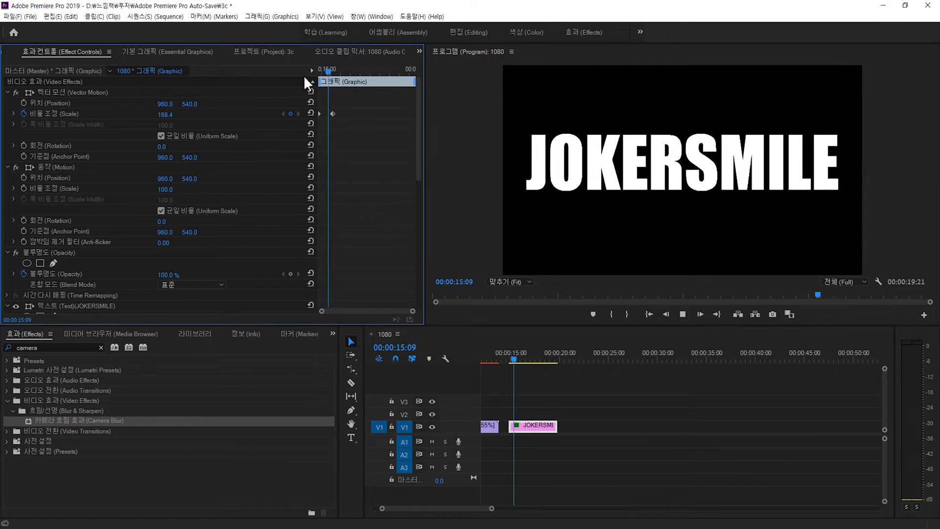
key(space)
drag(329, 77, 312, 78)
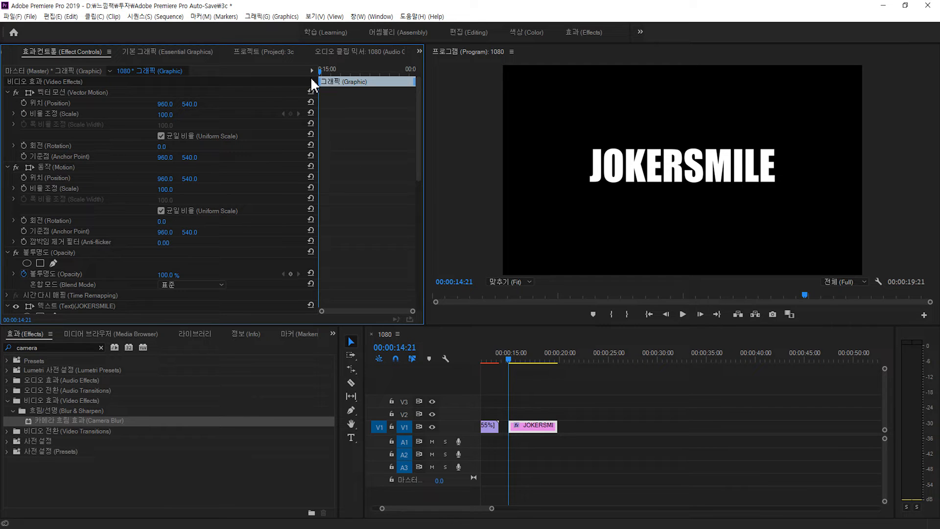
key(ctrl+z)
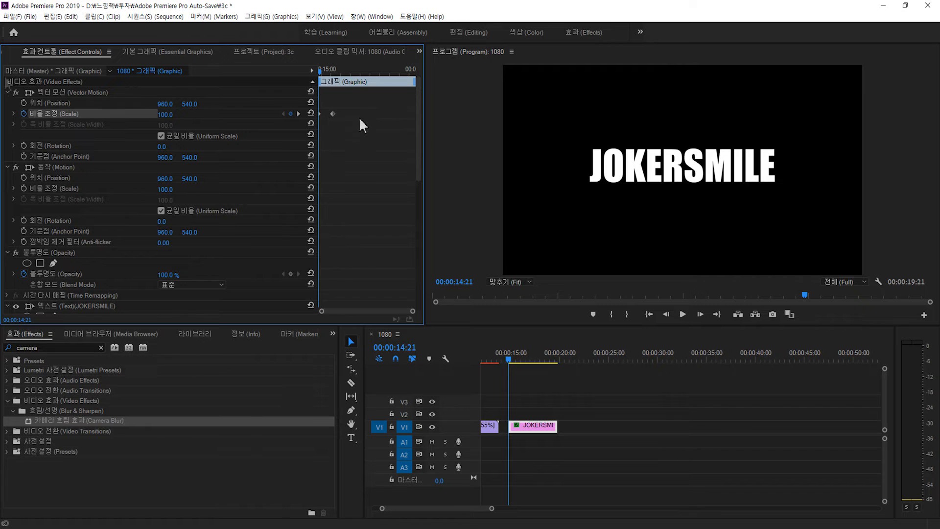
Try Hold interpolation on the title's first Scale keyframe and check the frames just after it
right_click(319, 114)
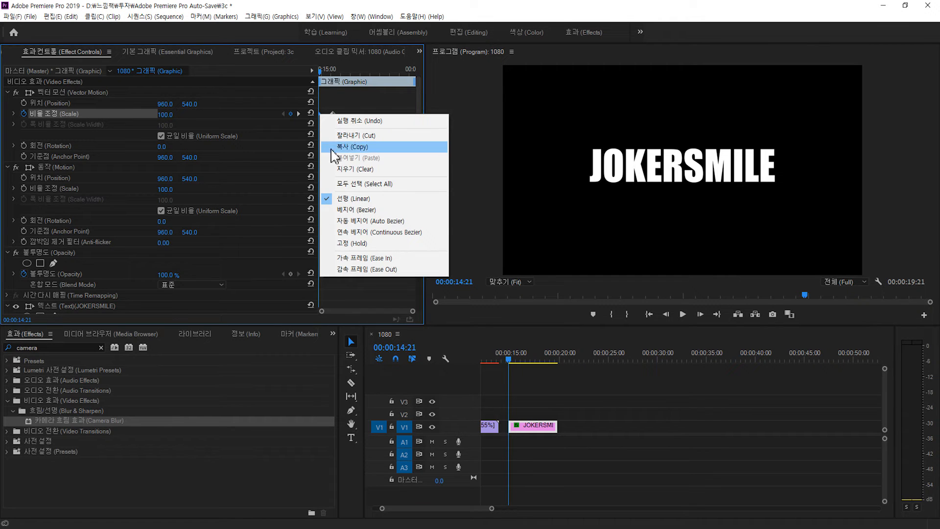
click(379, 243)
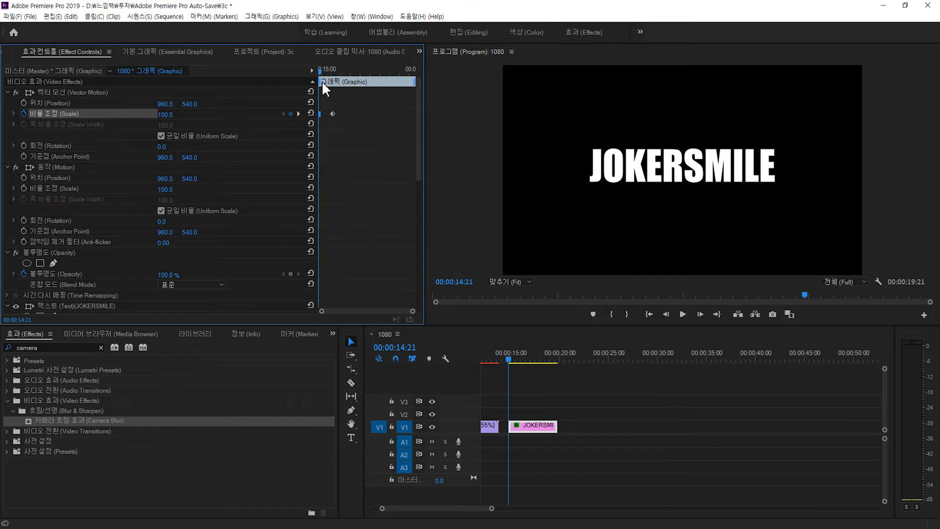
mouse_move(322, 71)
mouse_down()
mouse_move(333, 69)
mouse_move(319, 69)
mouse_up()
click(321, 70)
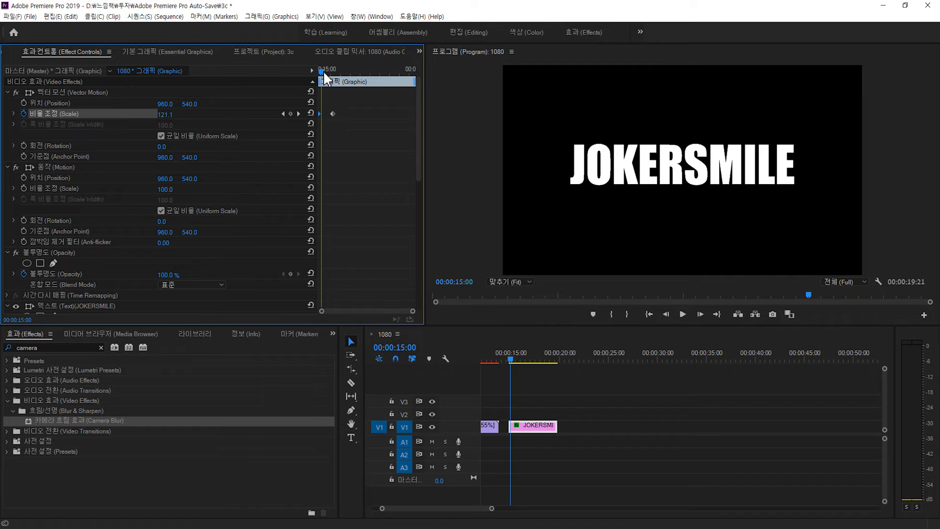
mouse_move(321, 71)
mouse_down()
mouse_move(331, 72)
mouse_move(319, 71)
mouse_up()
Apply Hold interpolation to the first Scale keyframe at 00:00:14:21 again and play the animation
right_click(320, 115)
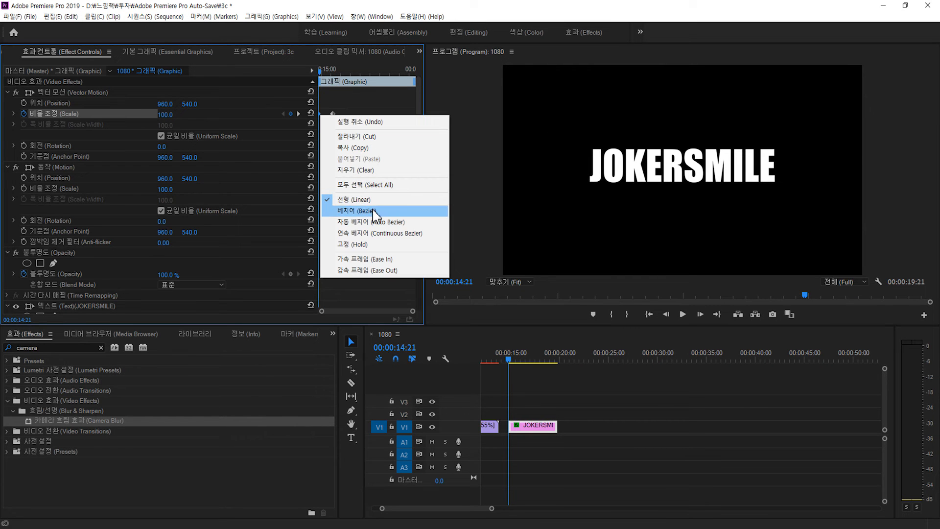
click(353, 244)
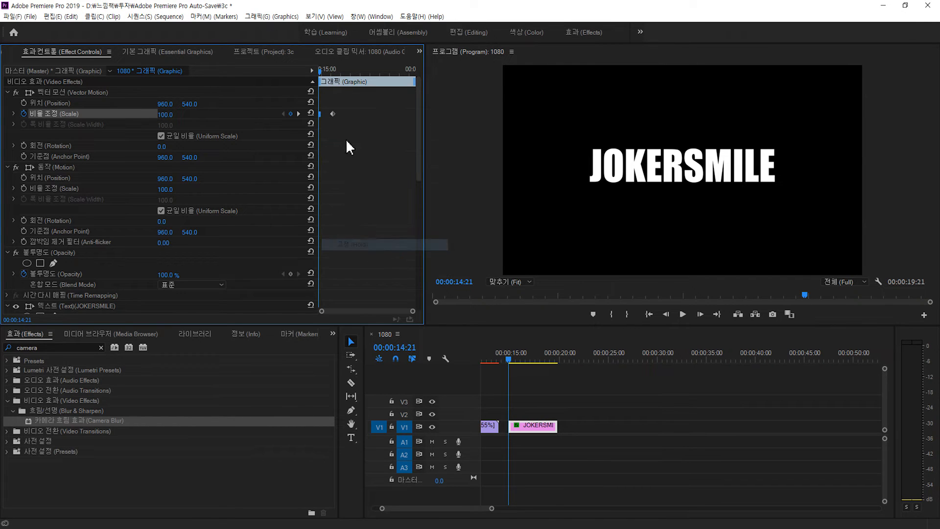
drag(316, 69, 295, 70)
key(space)
key(space)
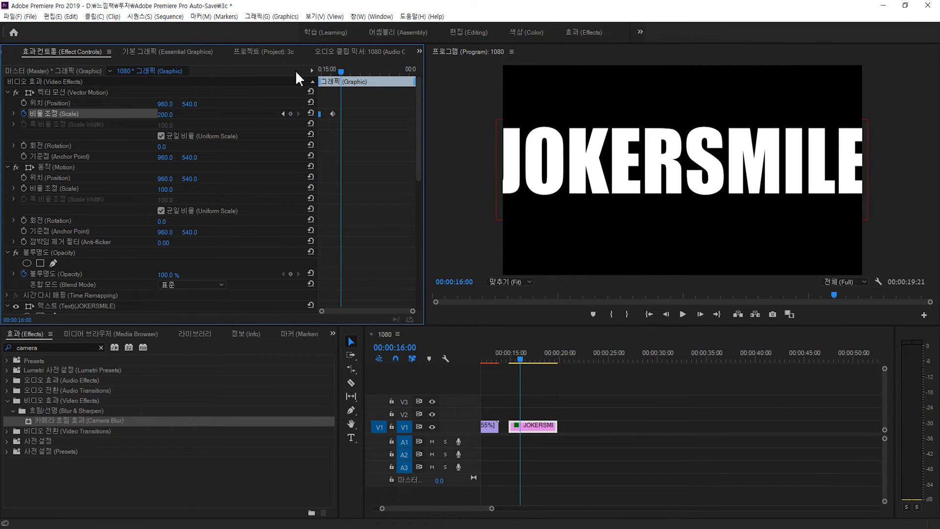
Add Scale keyframes of 150 at 00:00:16:02 and 300 at 00:00:16:21 to the title, and play the animation
drag(336, 68, 342, 72)
click(165, 114)
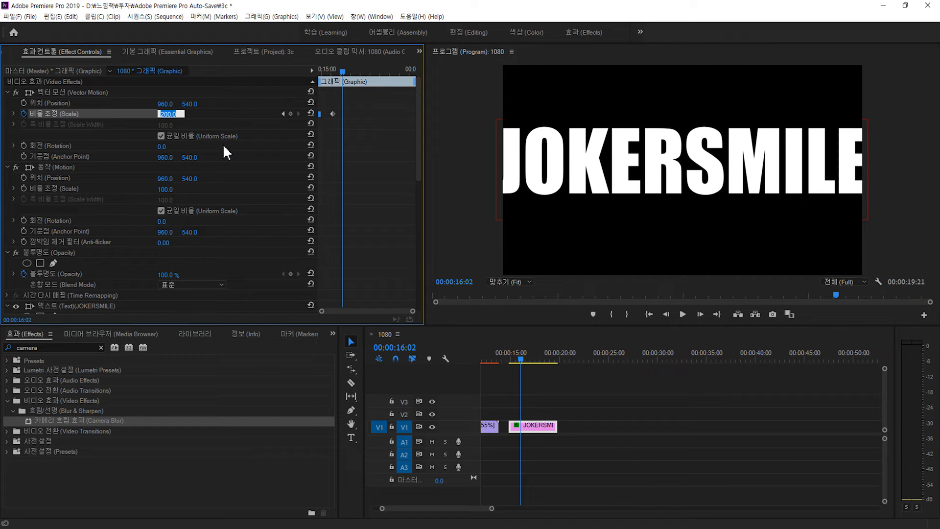
text(150)
key(Return)
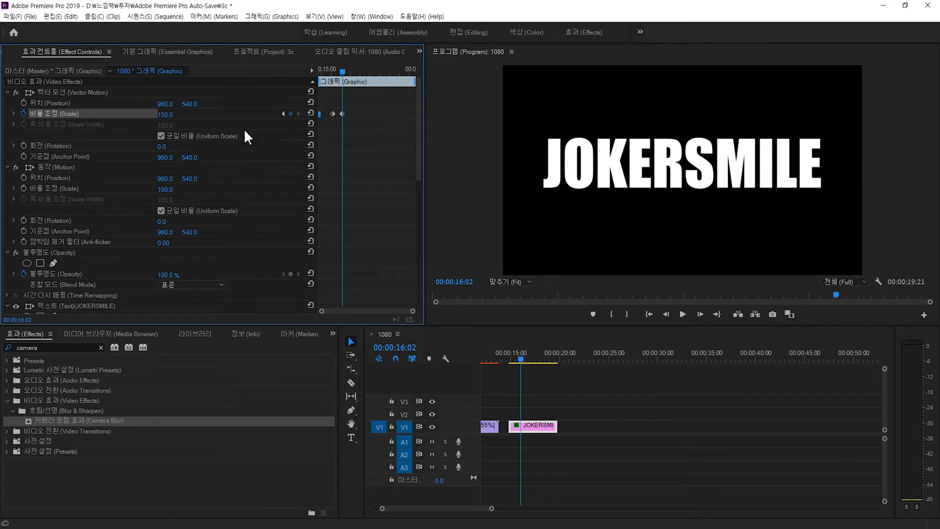
click(357, 69)
text(300)
key(Return)
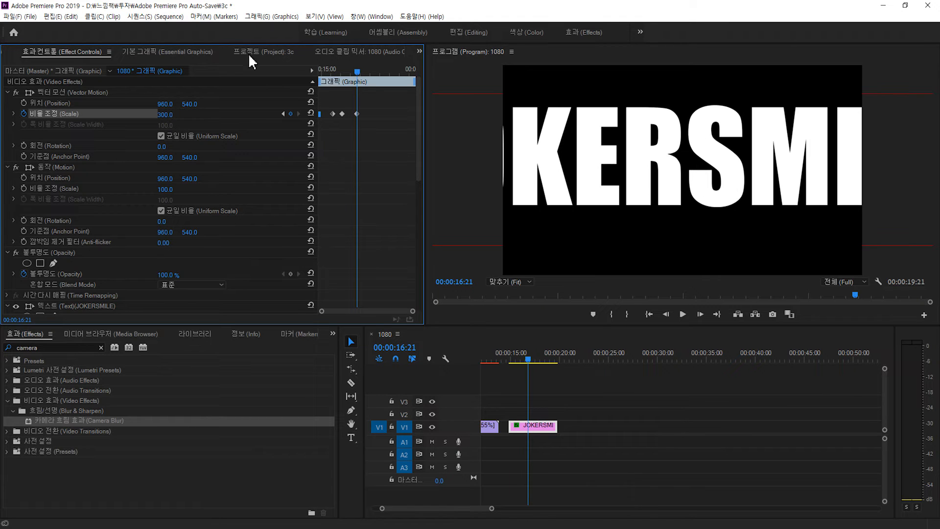
key(Up)
key(space)
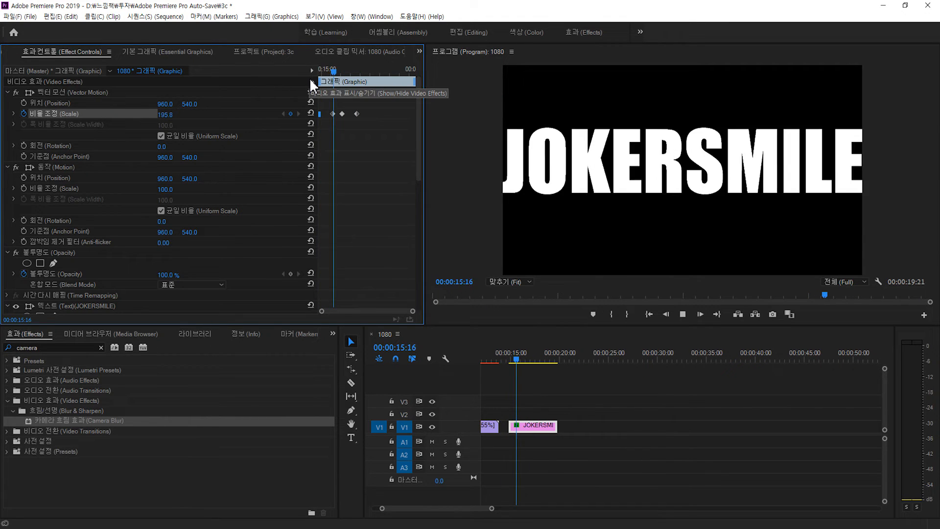
key(space)
Change the title's remaining three Scale keyframes to Hold interpolation and play the stepped animation
drag(389, 125, 327, 110)
right_click(343, 111)
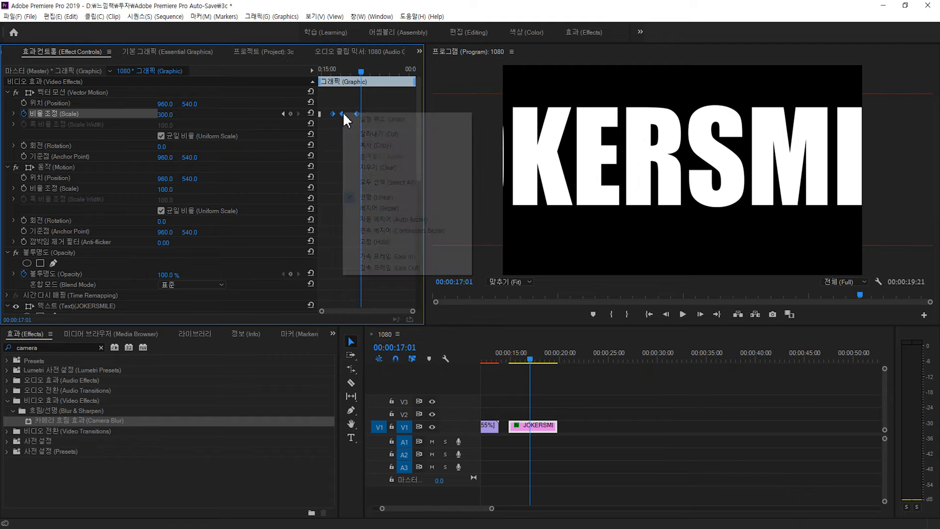
click(383, 242)
drag(361, 70, 283, 83)
key(space)
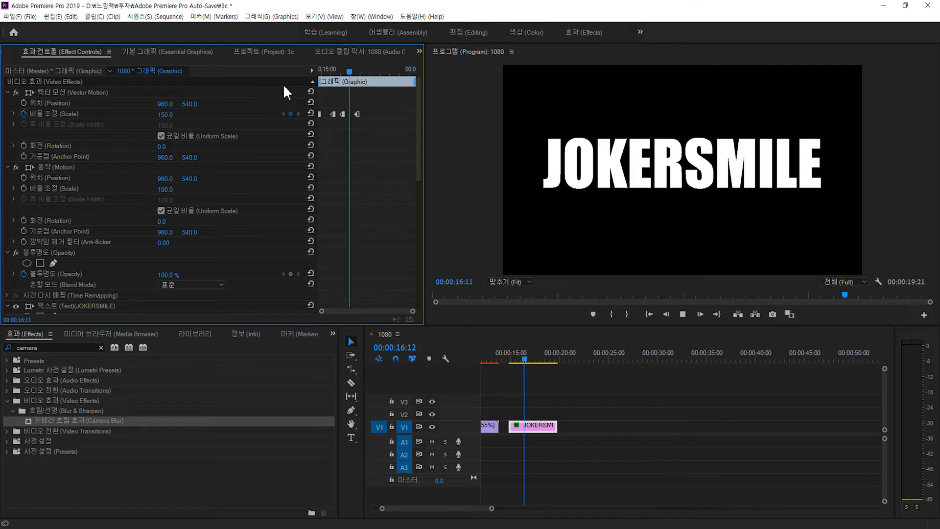
key(space)
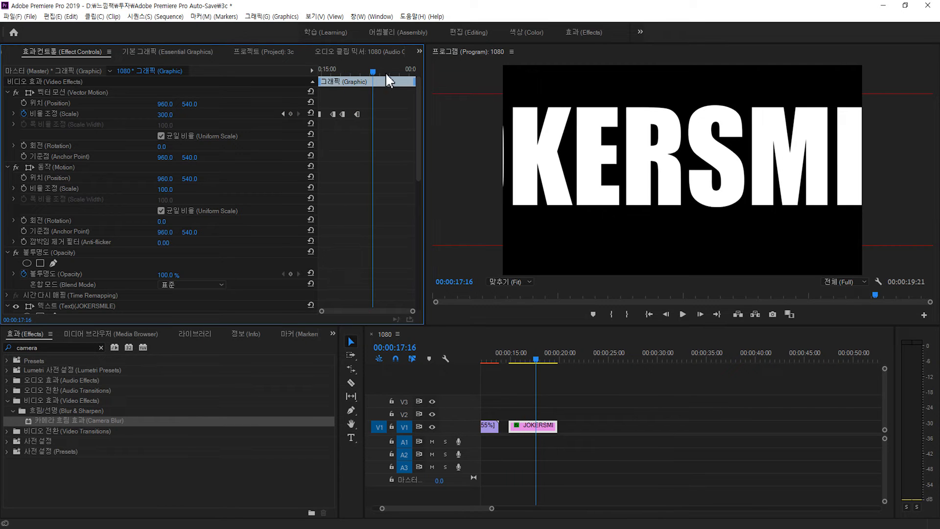
Undo the title's Scale animation back to the state before its first keyframe
drag(385, 72, 277, 88)
key(ctrl+z)
key(ctrl+z)
key(ctrl+z)
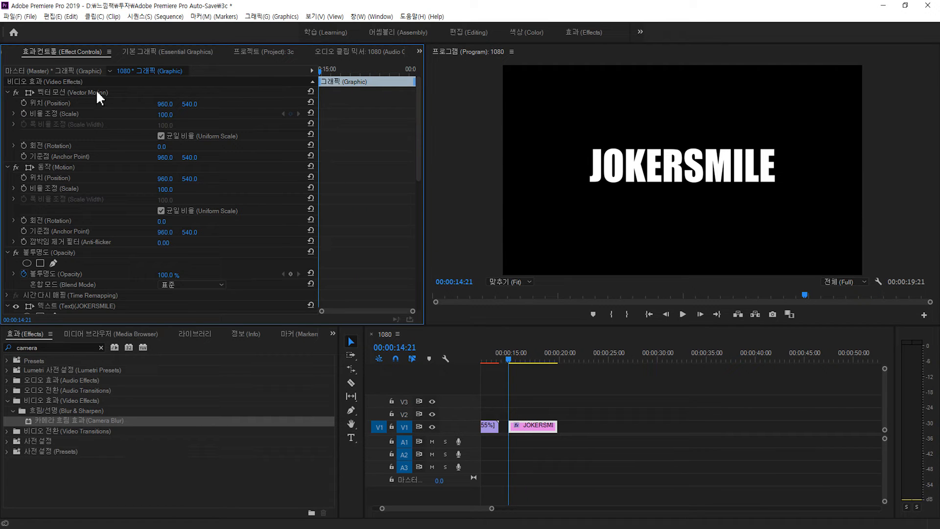
Animate the title's Vector Motion Position with three keyframes, moving from the frame's center to its upper right and then upper left
click(23, 103)
key(space)
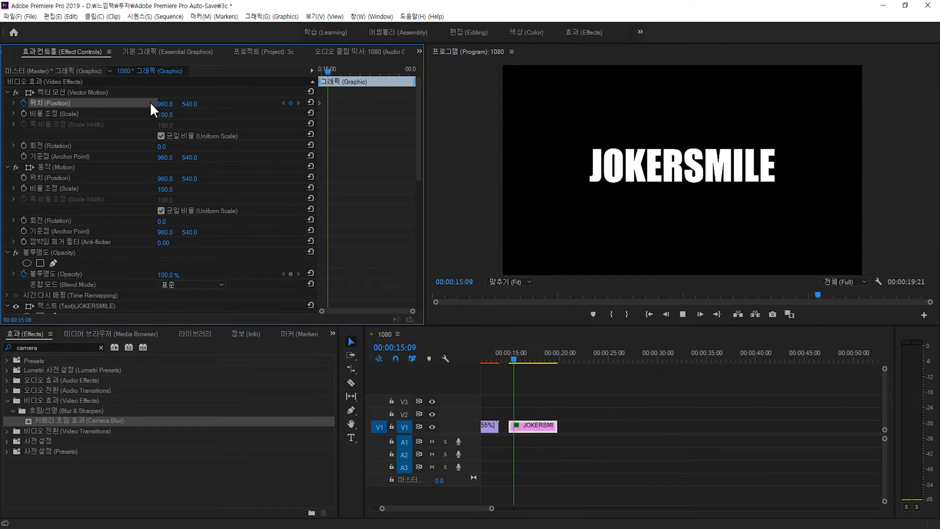
click(70, 93)
drag(661, 179, 567, 114)
key(space)
key(space)
Play the title's Position animation from the start and return to 00:00:14:21
drag(357, 72, 338, 74)
key(space)
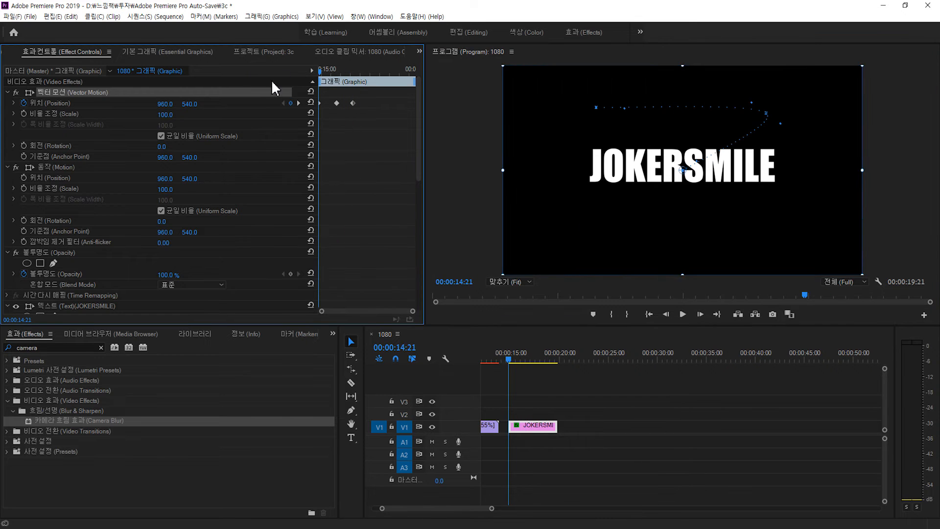
key(space)
drag(365, 72, 295, 83)
Select all the title's Position keyframes and set their temporal interpolation to Hold
drag(368, 125, 282, 98)
right_click(336, 104)
mouse_move(402, 186)
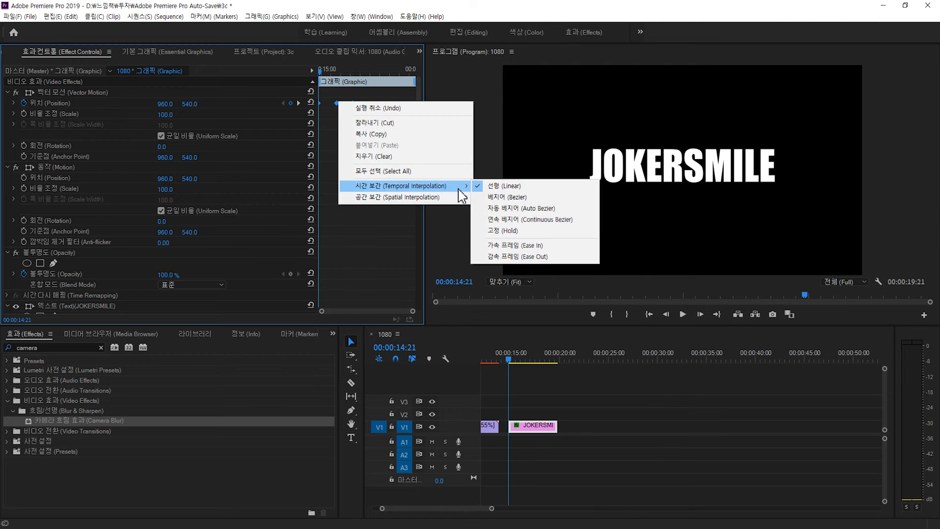
click(507, 231)
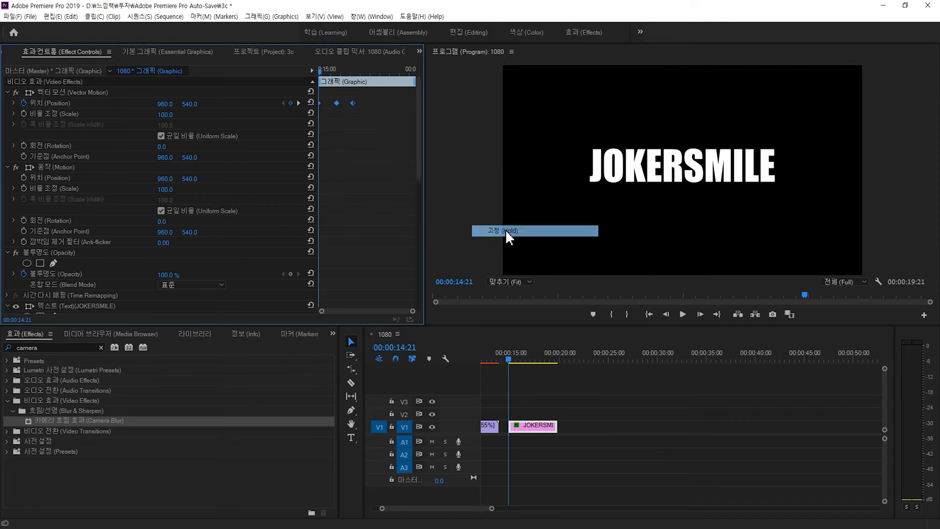
Play the title's Hold-interpolated Position animation, return to 00:00:14:21 and view the first keyframe's temporal interpolation options
key(space)
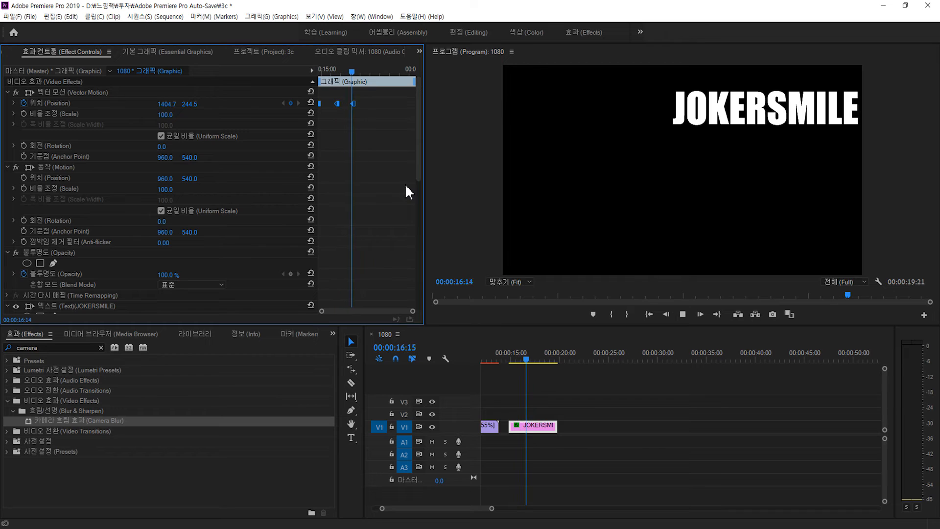
drag(333, 69, 280, 69)
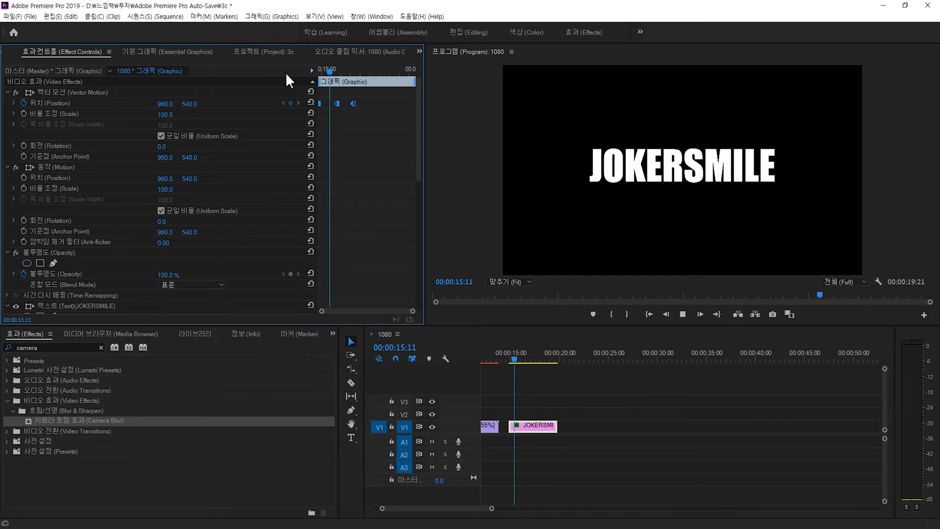
right_click(320, 104)
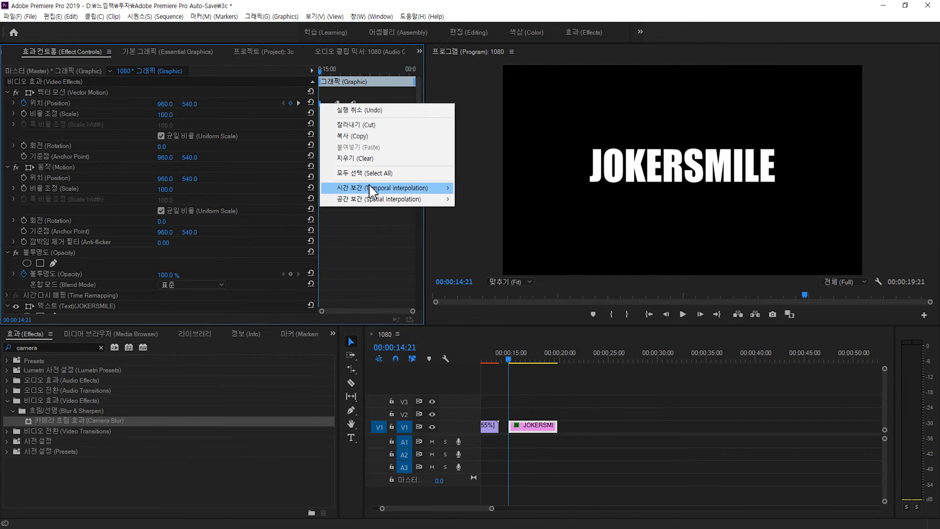
mouse_move(371, 190)
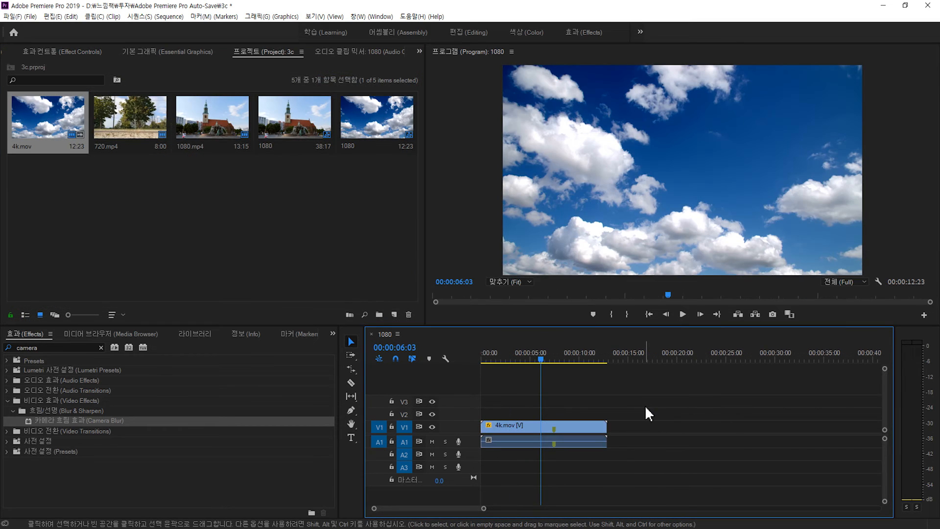
Split the linked 4k.mov clip with the Razor tool at about 9 seconds and undo the split
key(c)
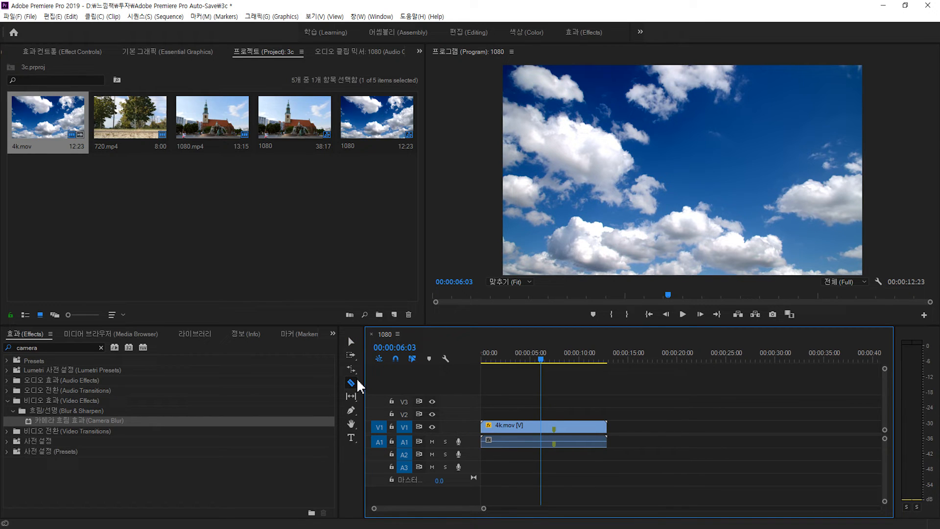
click(567, 426)
drag(540, 360, 588, 359)
key(ctrl+z)
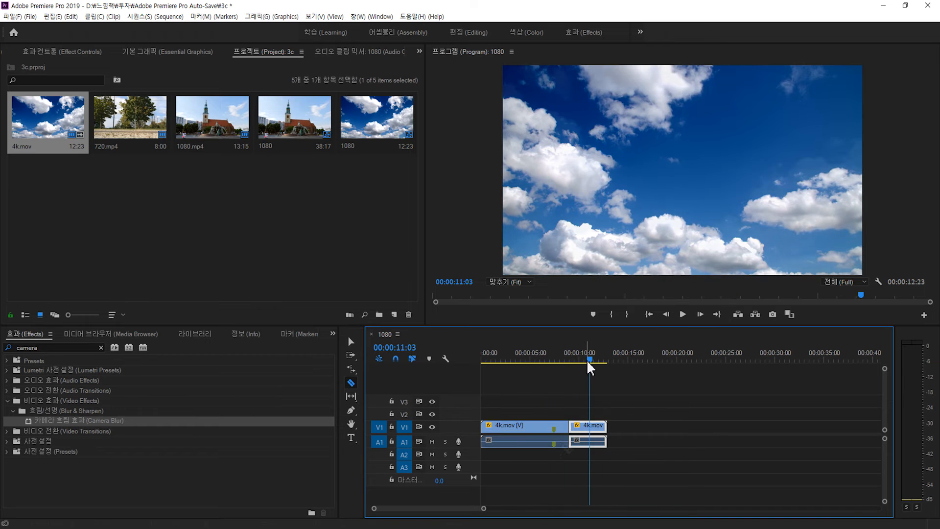
Try splitting the 4k.mov video and audio at separate points with Linked Selection off, undo both cuts and re-enable Linked Selection
click(521, 440)
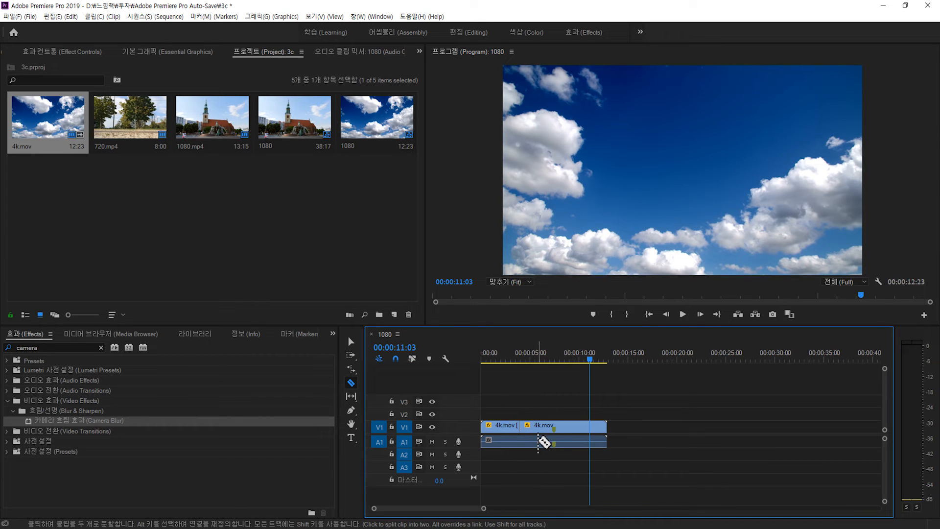
click(533, 440)
key(ctrl+z)
key(ctrl+z)
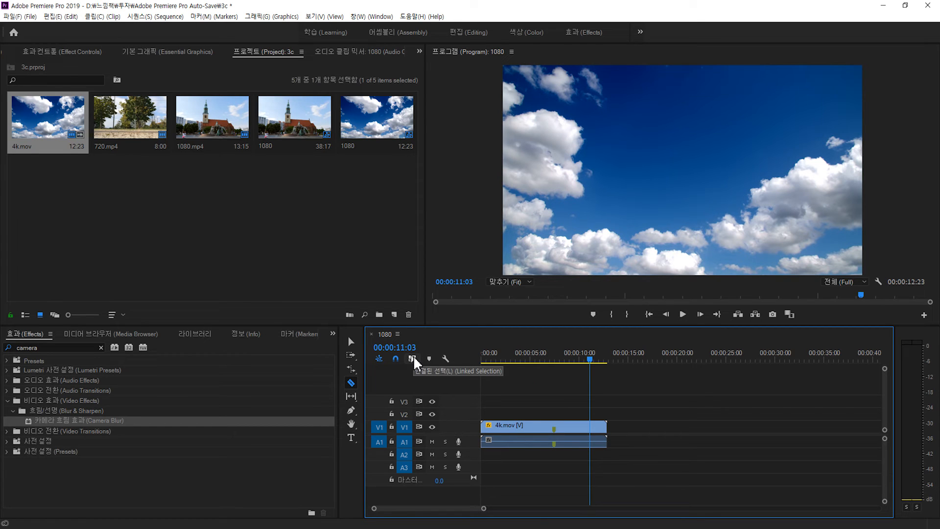
click(413, 358)
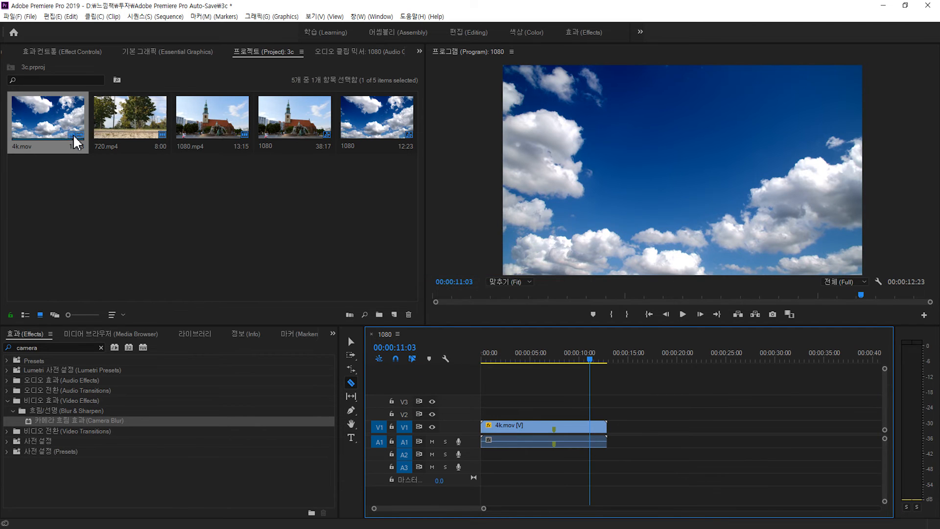
Select the linked video and audio of 4k.mov and move the playhead to 00:00:04:09
key(v)
click(538, 426)
key(c)
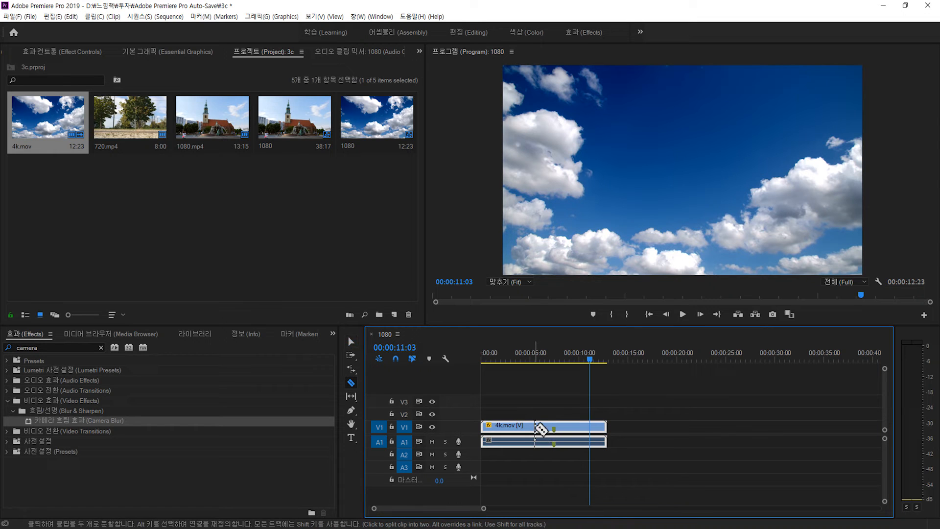
key(v)
mouse_move(522, 357)
mouse_down()
mouse_move(502, 356)
mouse_move(523, 358)
mouse_up()
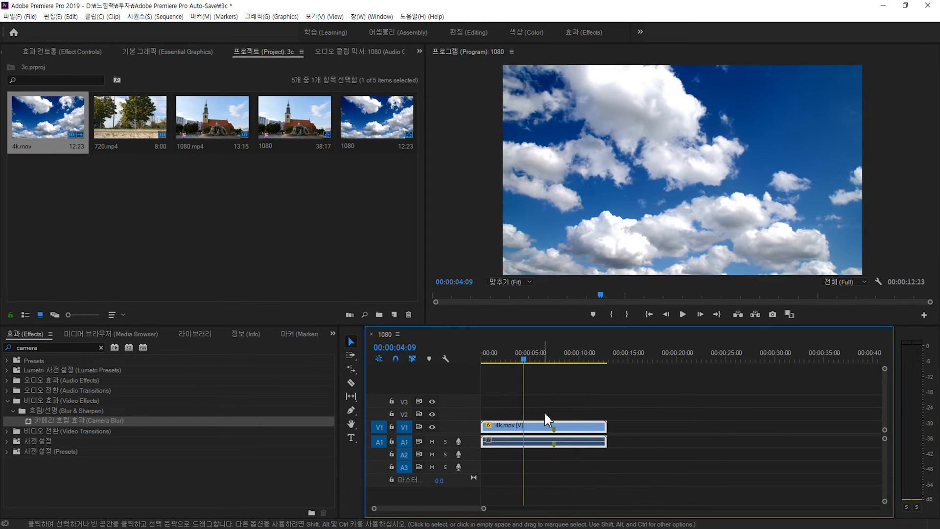
Turn off Linked Selection and select the audio and the video of 4k.mov individually
click(413, 358)
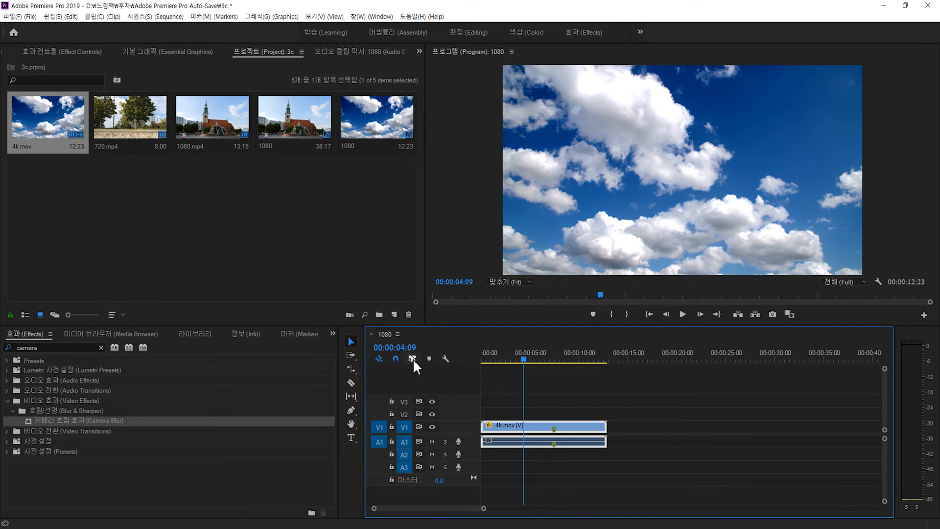
click(556, 444)
click(543, 442)
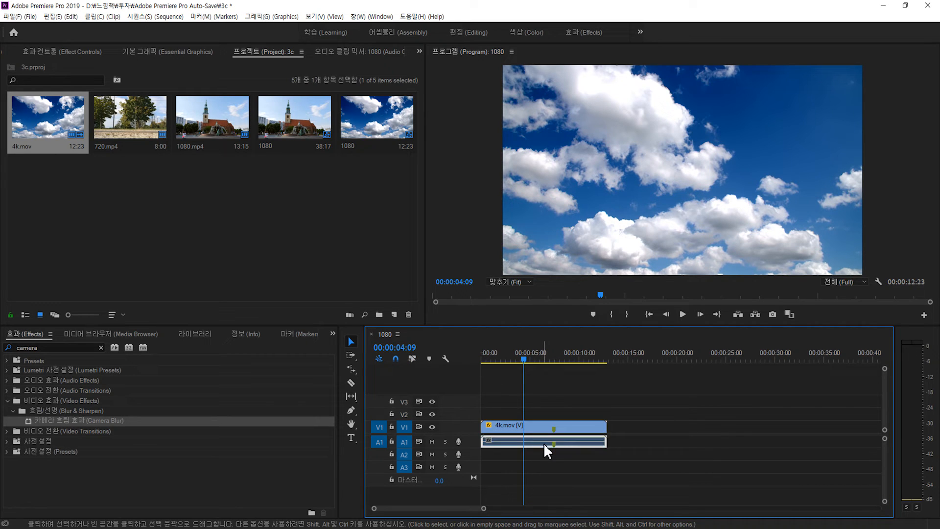
click(538, 430)
Try splitting only the 4k.mov video at the playhead, undo the cut and turn Linked Selection back on
key(c)
click(525, 427)
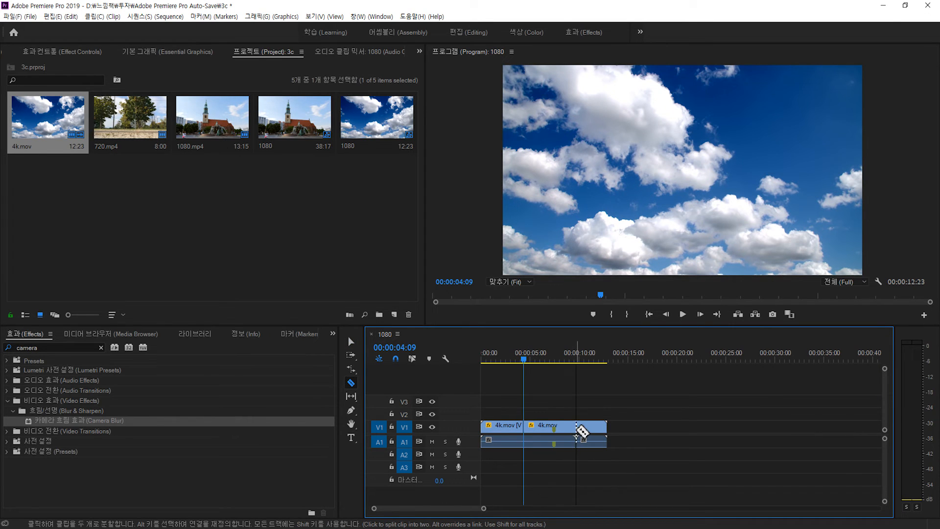
key(ctrl+z)
click(413, 359)
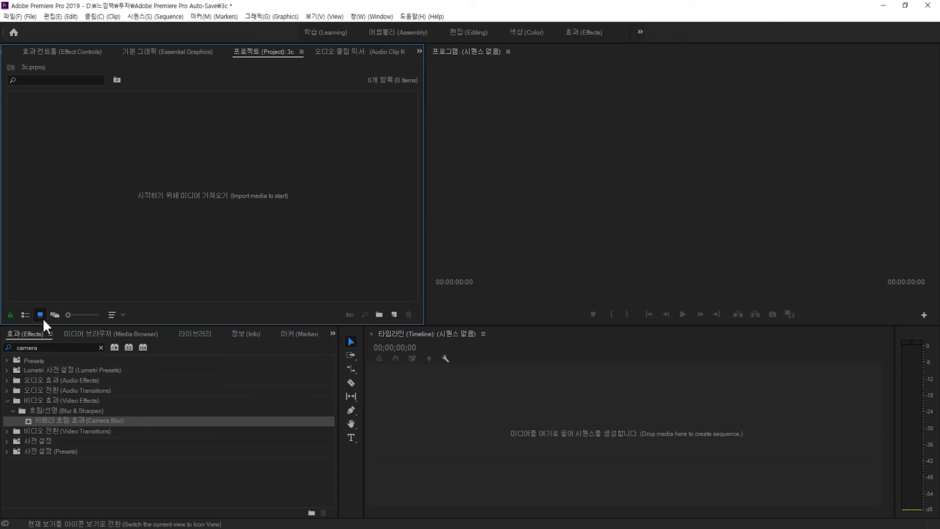
Import the video clips into the empty project and look through the sort options for the icon view
double_click(234, 146)
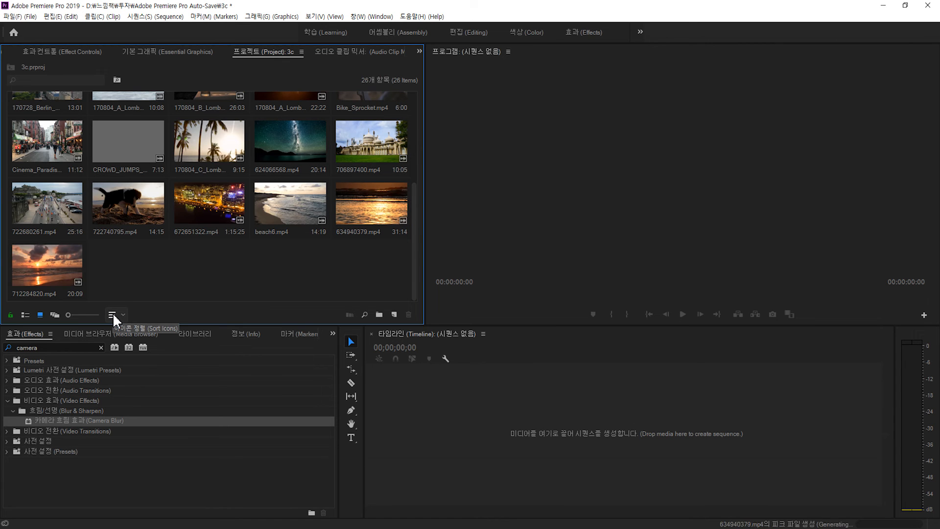
click(116, 313)
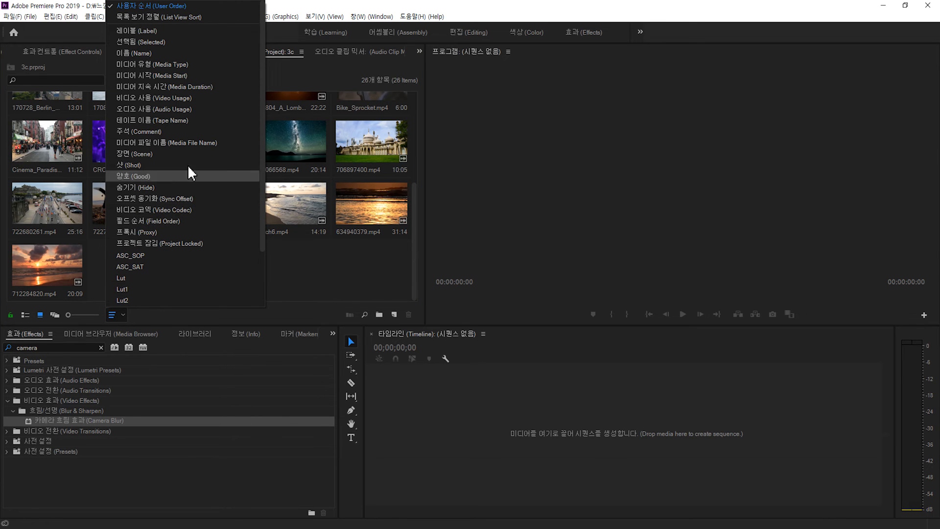
scroll(196, 73, down, 2)
scroll(202, 112, up, 2)
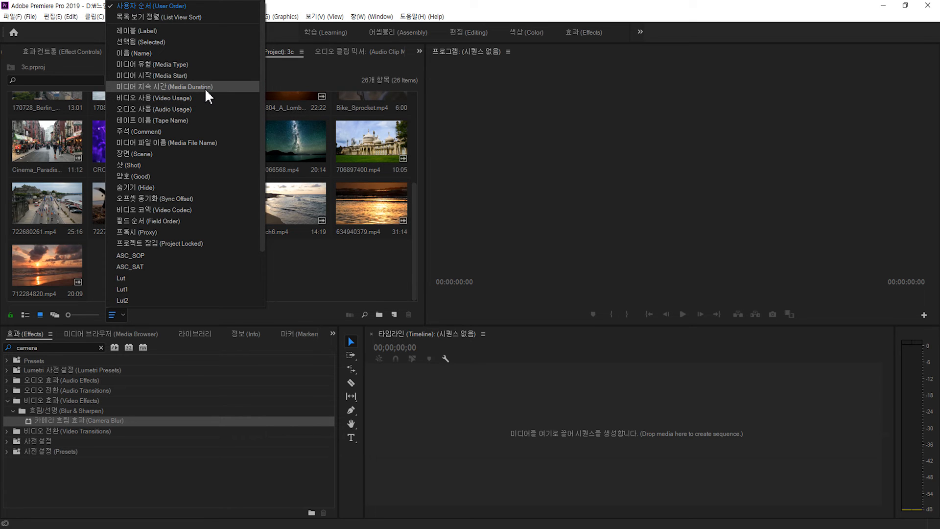
click(269, 264)
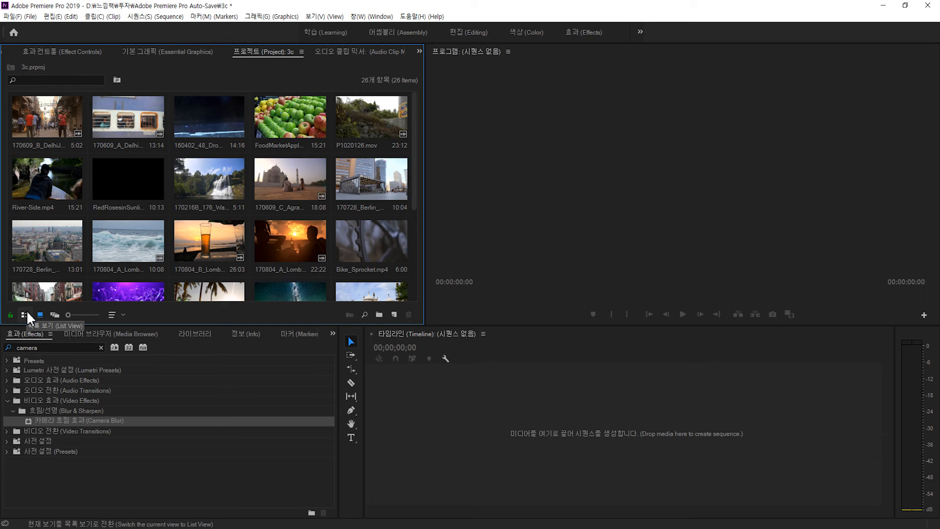
Show the project clips in a maximized List View, sorted by frame rate from highest to lowest
click(24, 314)
key(ctrl+a)
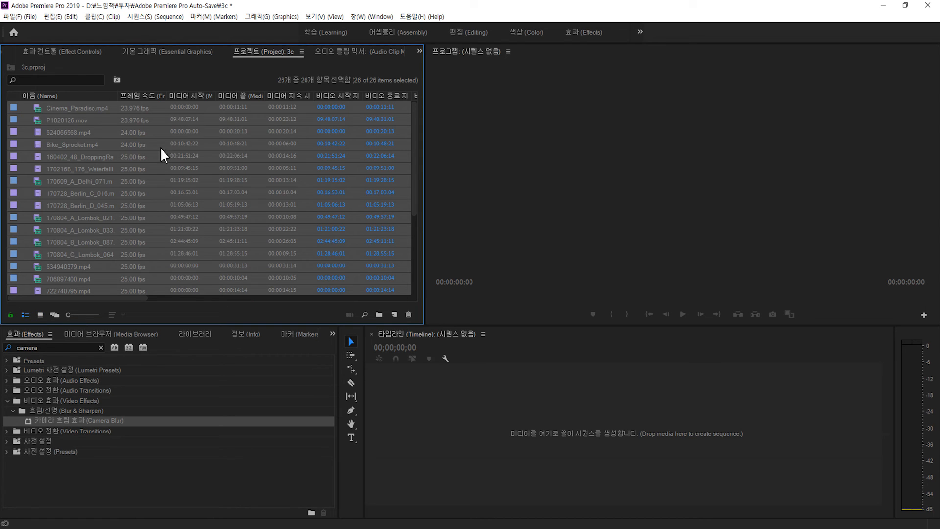
drag(424, 116, 452, 121)
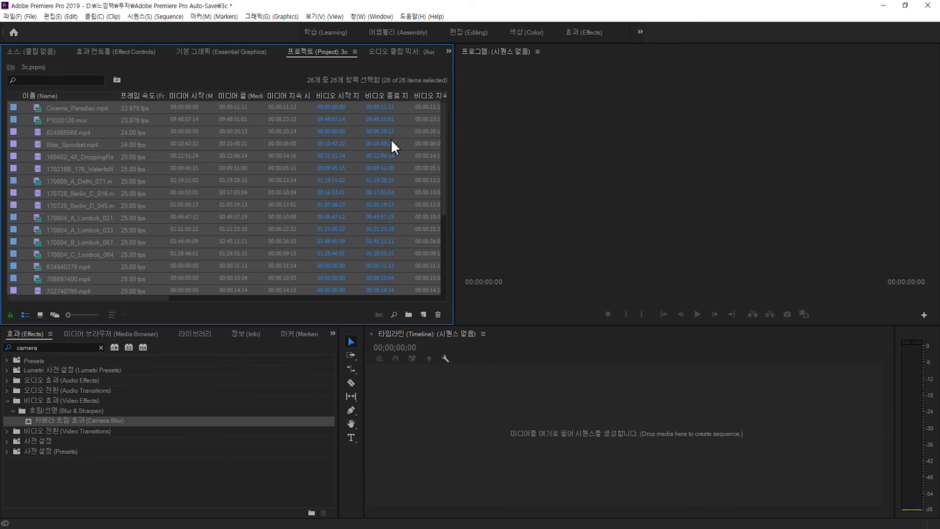
key(grave)
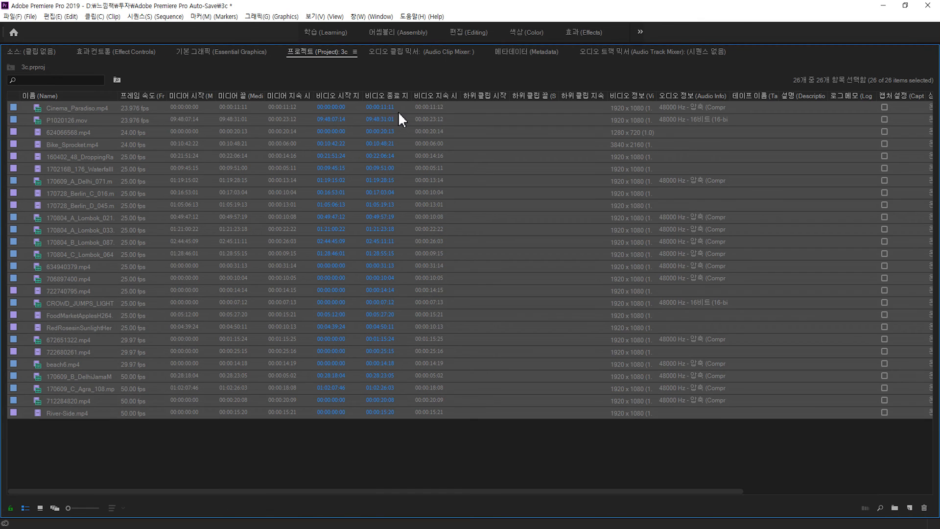
click(147, 93)
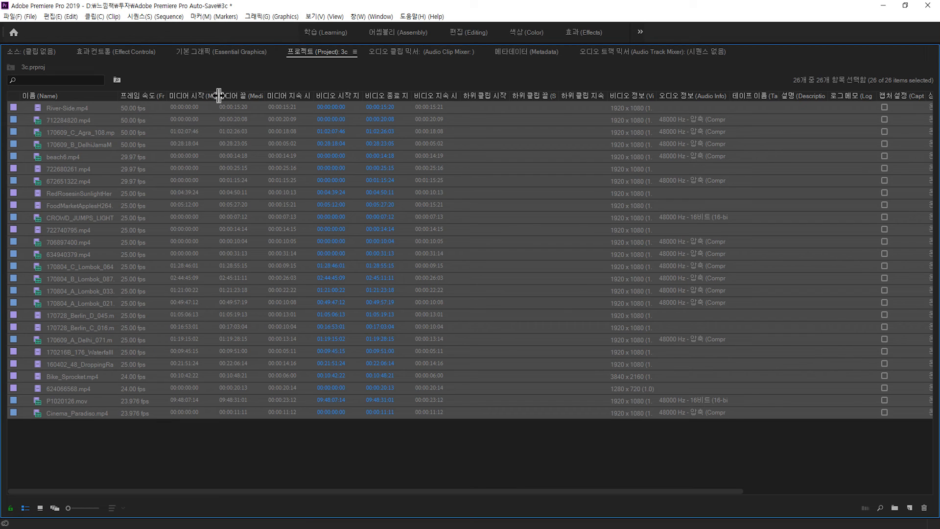
Add the Creation Date property from the Basic metadata group to the project list's columns
right_click(147, 93)
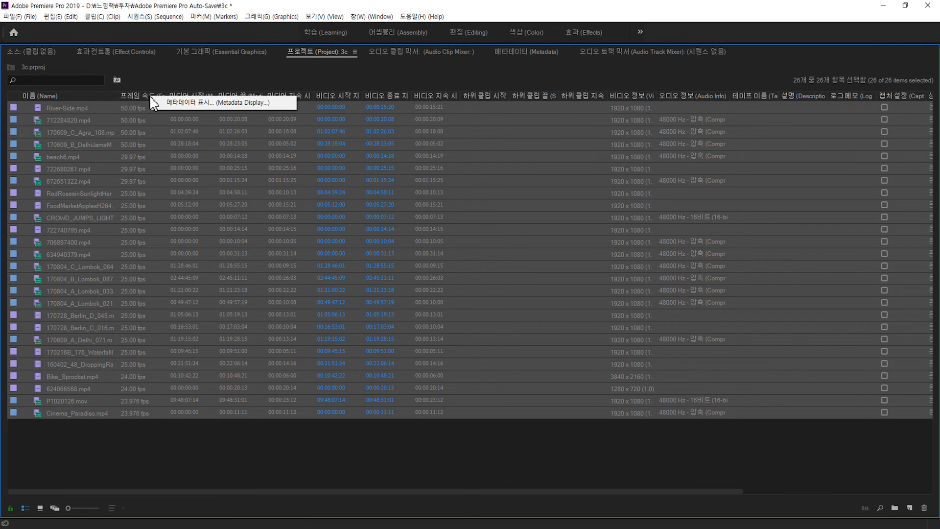
click(194, 103)
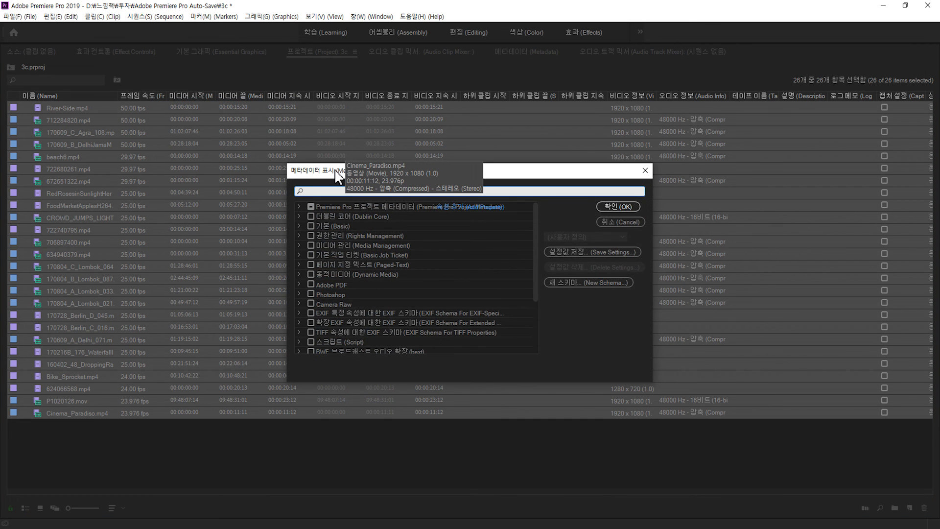
drag(336, 175, 251, 104)
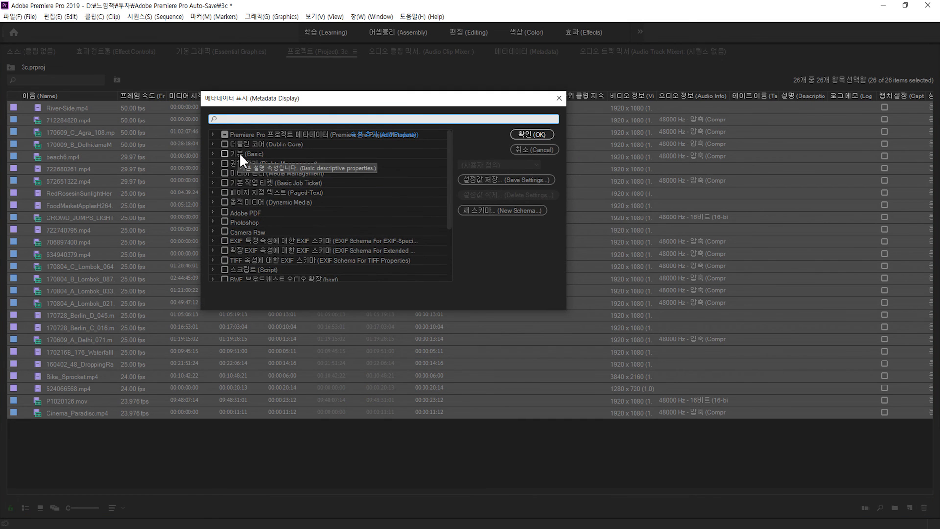
click(213, 154)
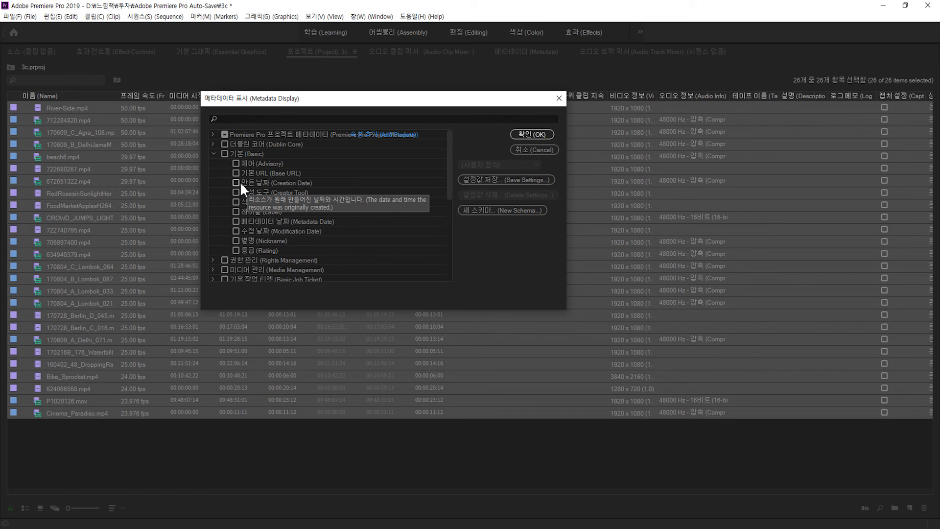
click(525, 136)
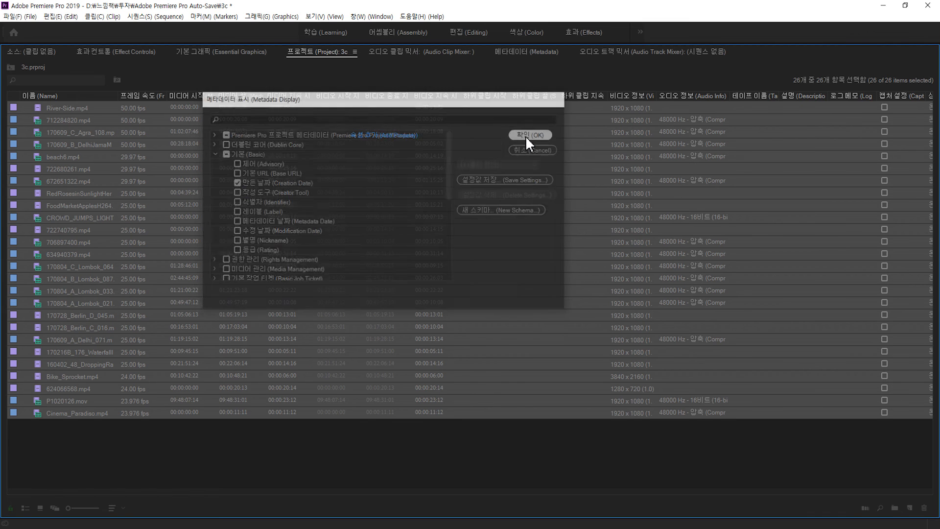
Move the Creation Date column directly after the Name column and deselect all clips
scroll(267, 492, right, 5)
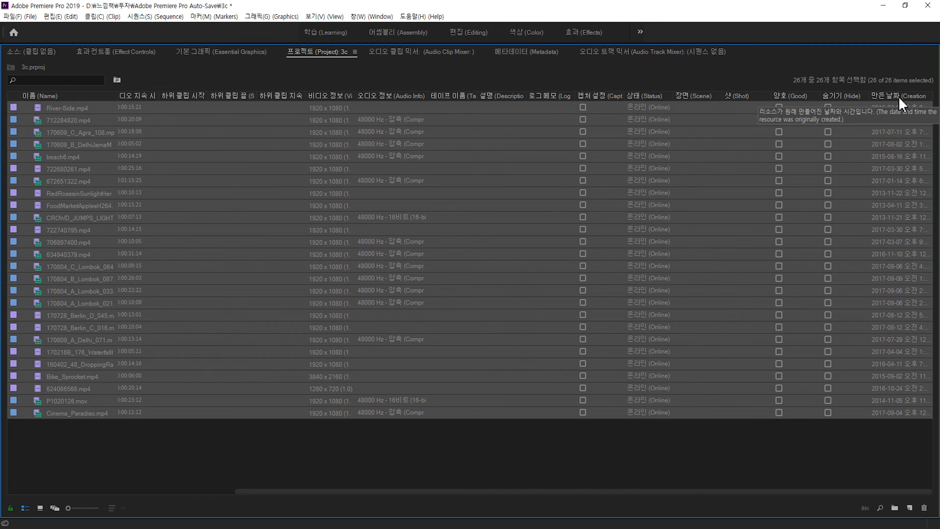
scroll(90, 101, left, 5)
mouse_move(129, 96)
mouse_down()
mouse_move(168, 95)
mouse_move(125, 94)
mouse_up()
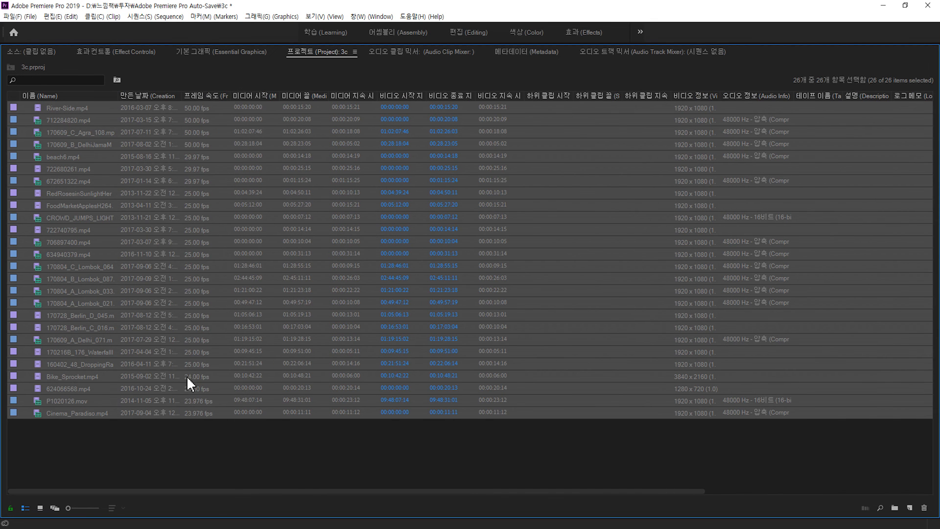
click(175, 433)
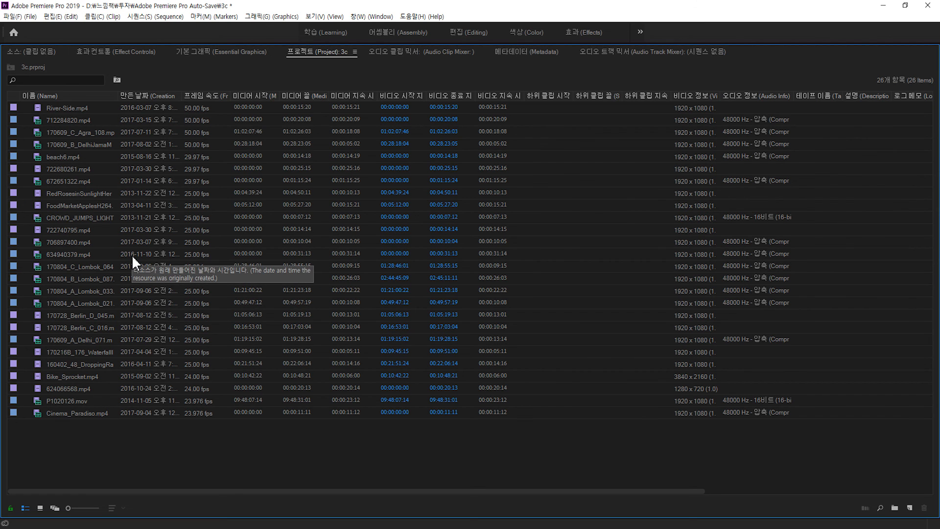
Sort the clips by creation date from oldest to newest and restore the Project panel to its normal size
click(137, 96)
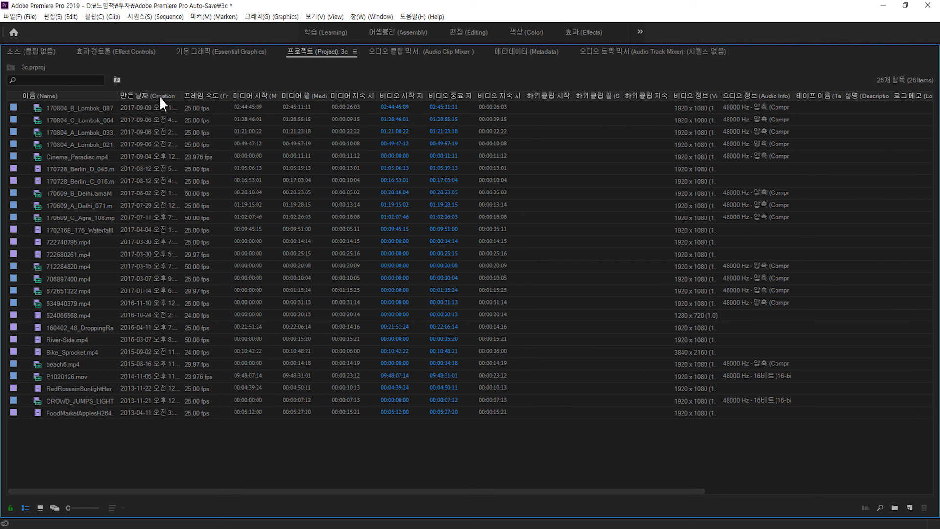
click(156, 94)
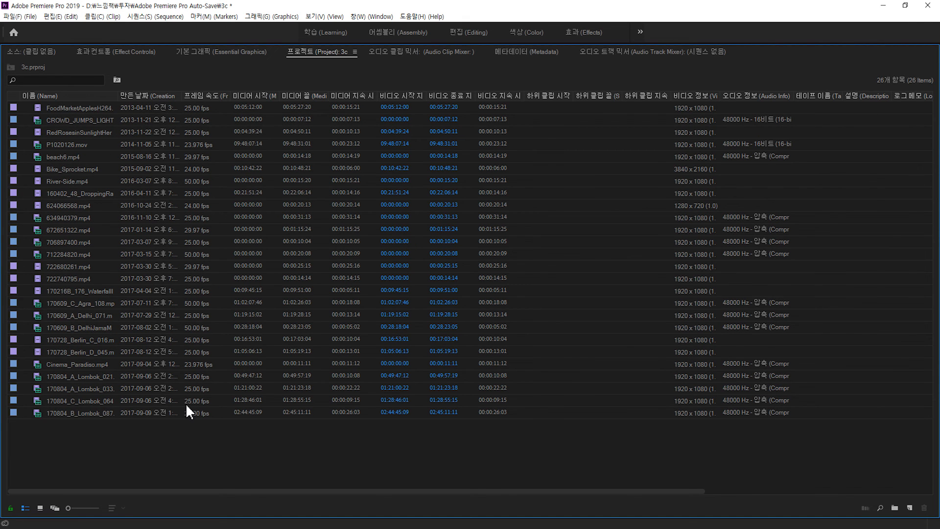
key(grave)
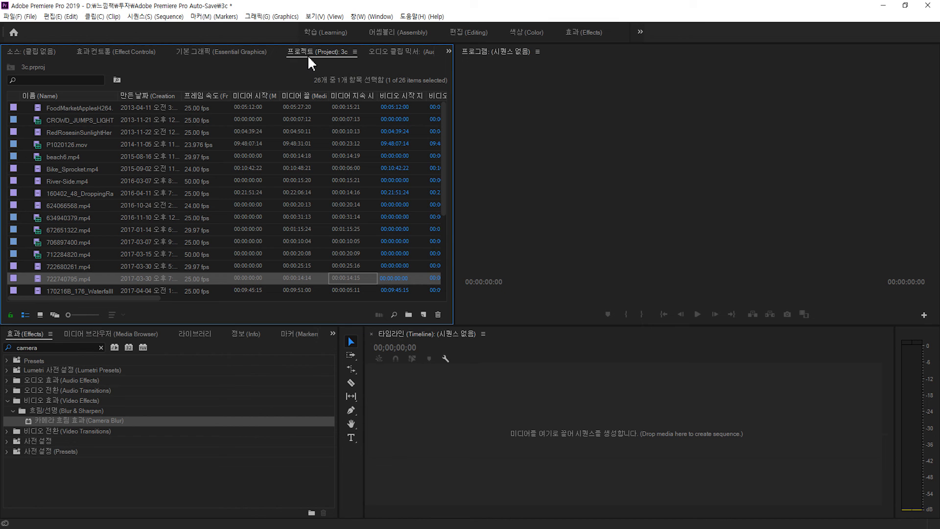
Turn on the Preview Area for the project list and select several clips one after another to preview them
click(355, 51)
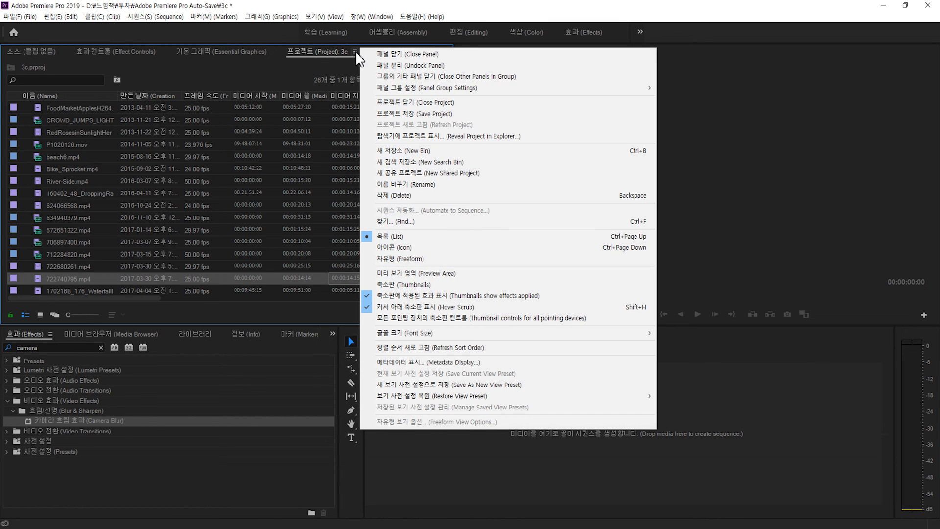
click(416, 274)
click(90, 154)
click(90, 167)
click(89, 191)
click(90, 228)
click(95, 240)
click(80, 216)
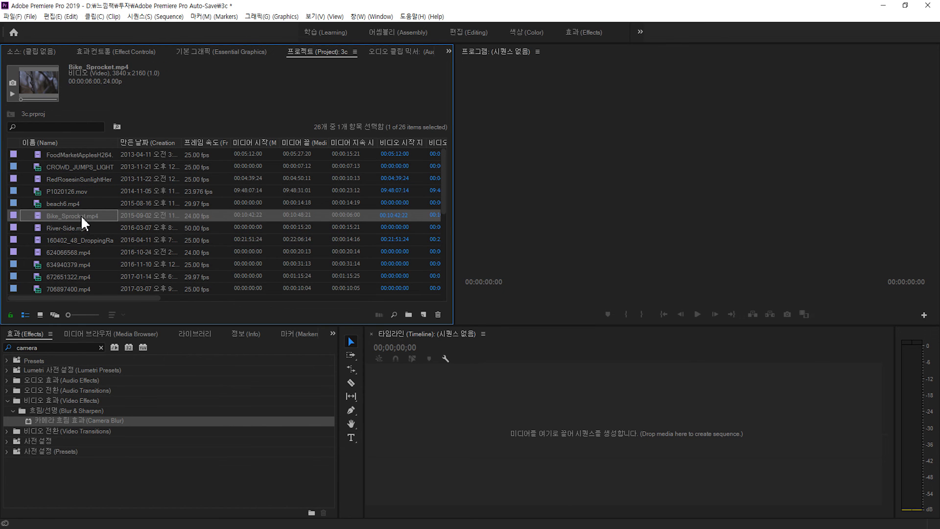
click(87, 180)
Turn on thumbnails for the clips in the project list and enlarge them to the maximum size
key(ctrl+a)
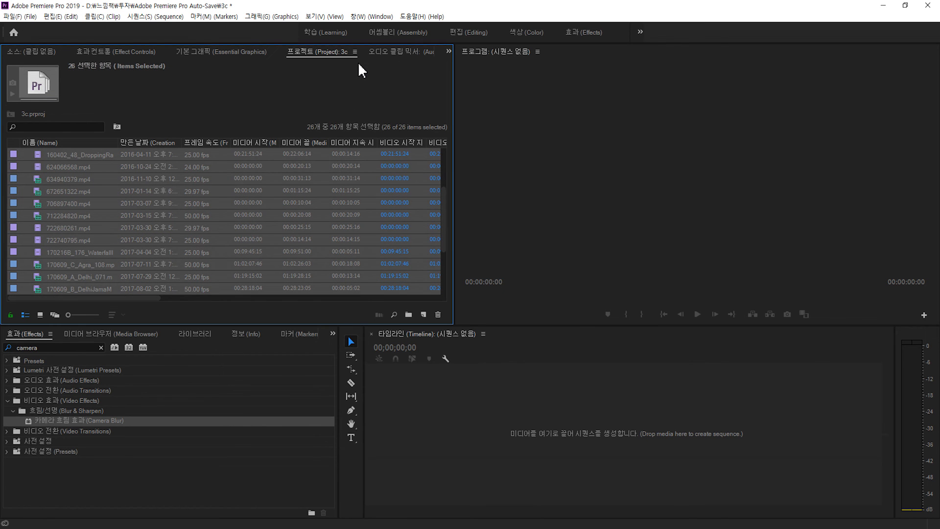
click(355, 52)
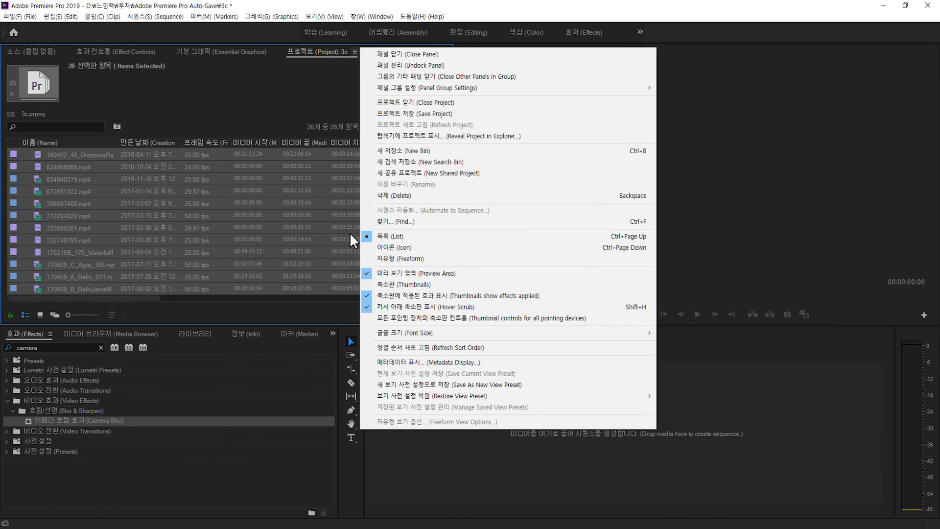
click(393, 284)
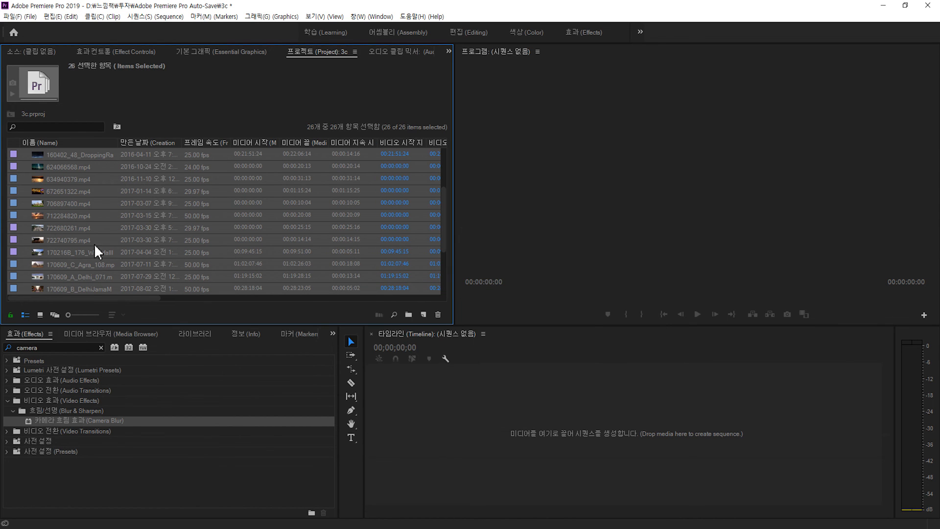
click(35, 179)
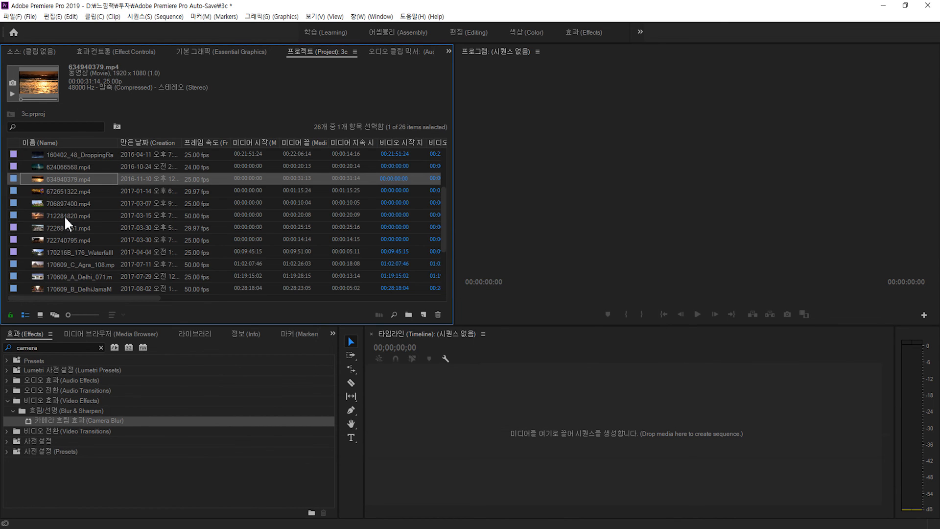
click(78, 313)
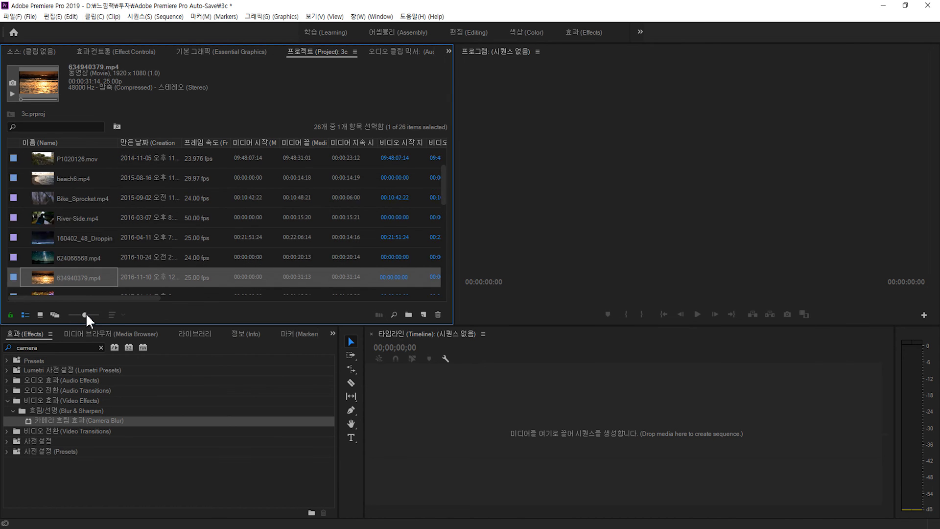
drag(87, 314, 107, 315)
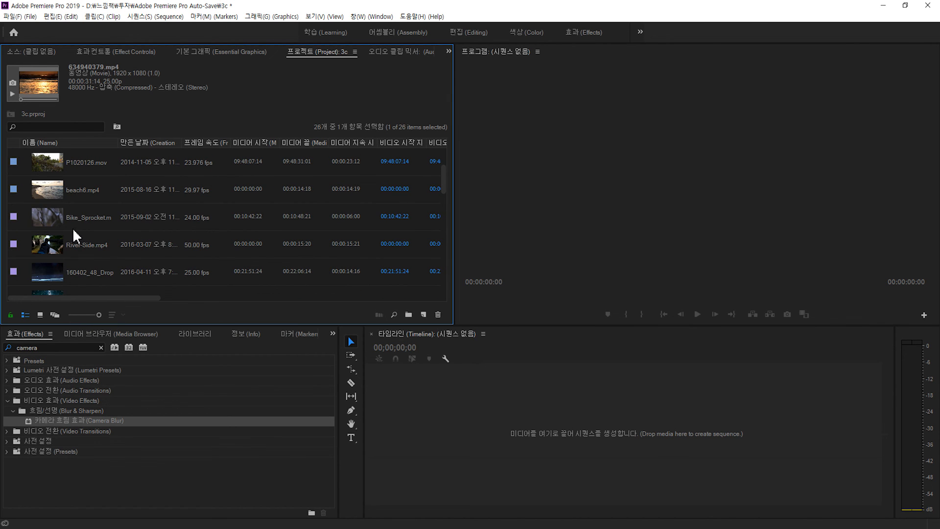
Browse the enlarged thumbnails in the list, previewing the Bike_Sprocket and P1020126.mov clips
click(51, 215)
scroll(127, 225, down, 2)
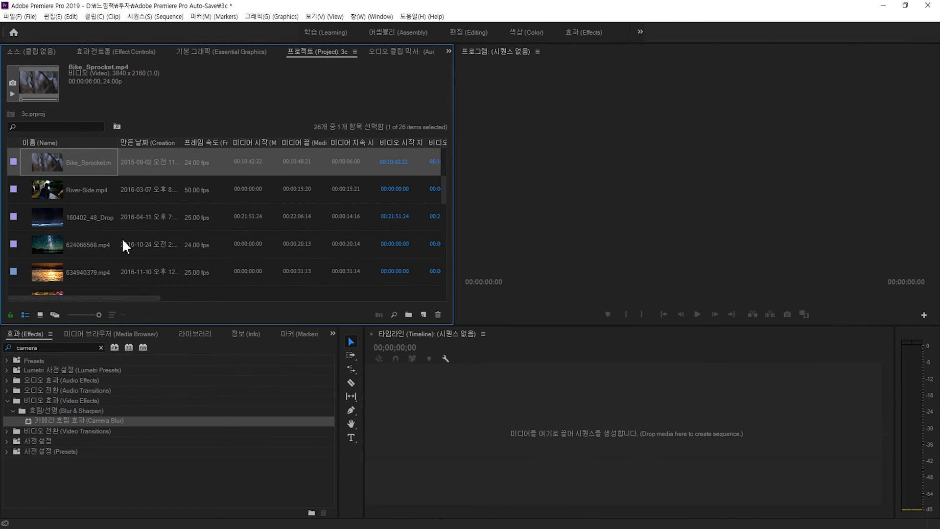
scroll(141, 240, up, 5)
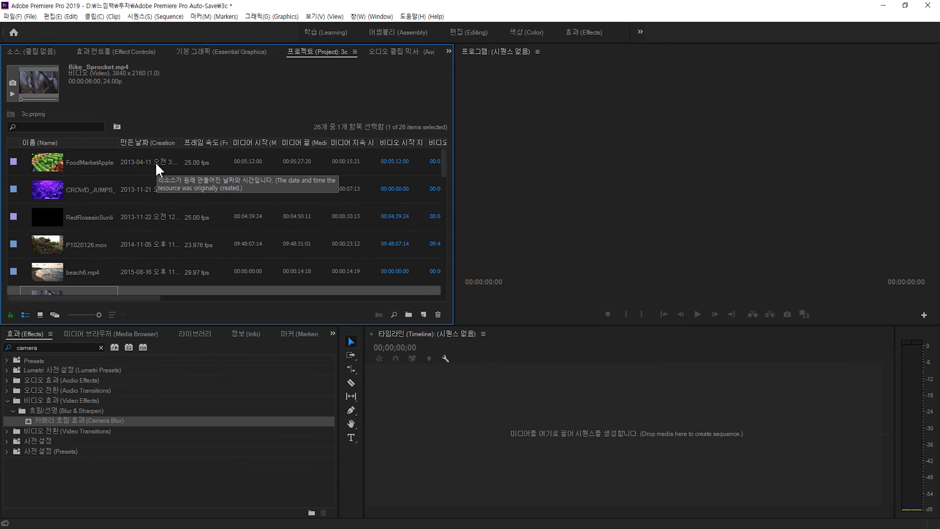
scroll(117, 191, down, 1)
click(52, 215)
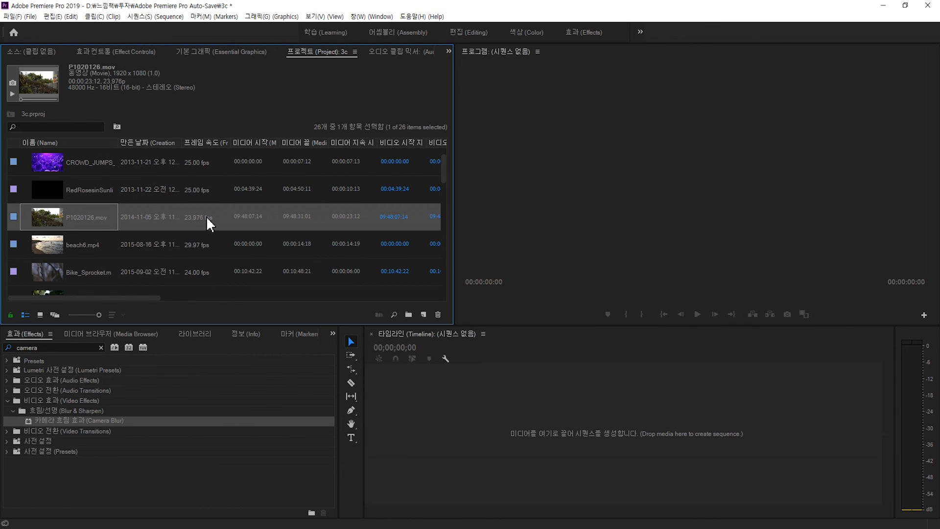
scroll(207, 216, down, 1)
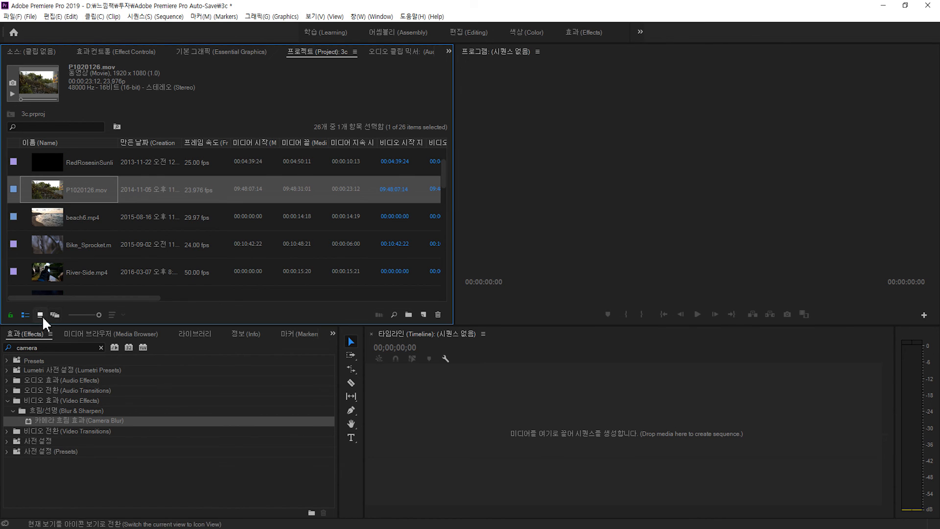